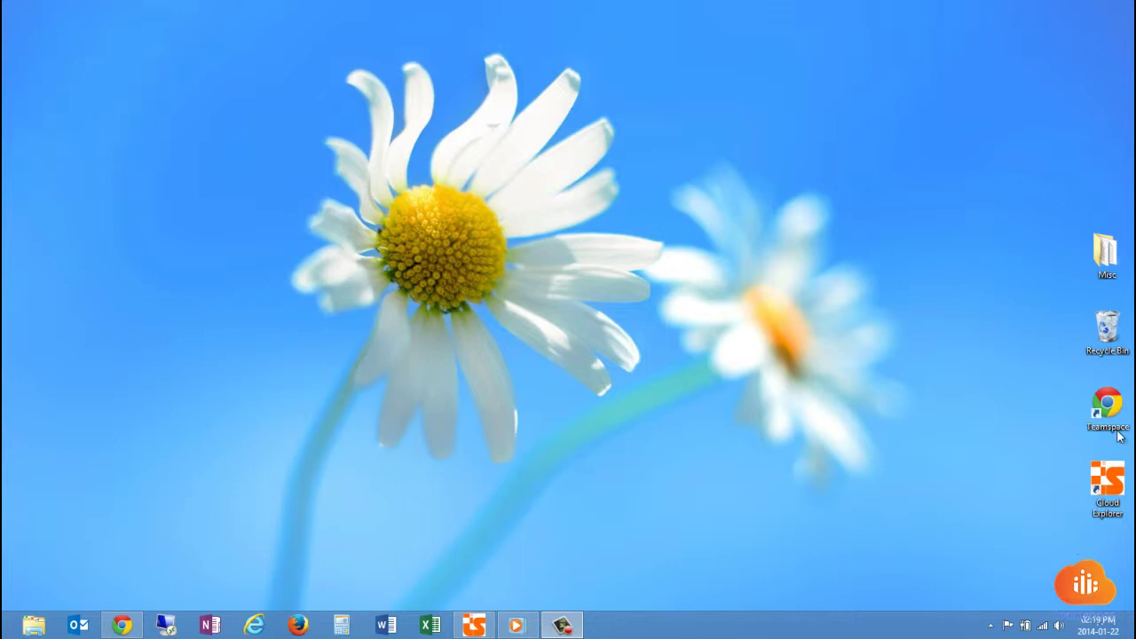
# Launch TeamSpace and open its File Manager on the User Overview folder.
pyautogui.doubleClick(1116, 426)
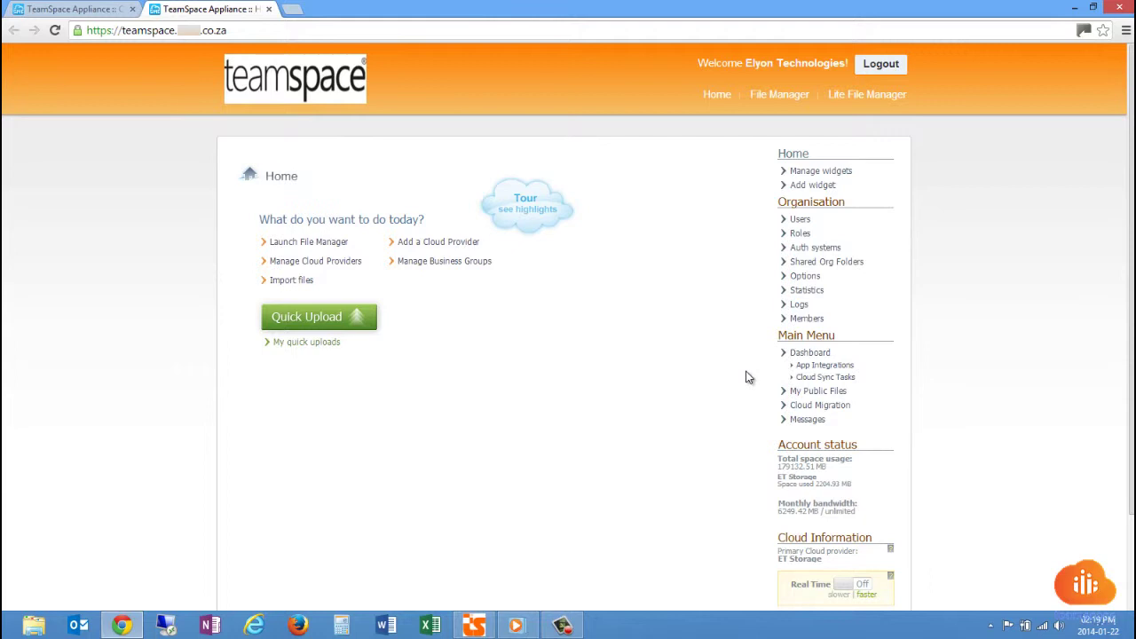
pyautogui.click(777, 96)
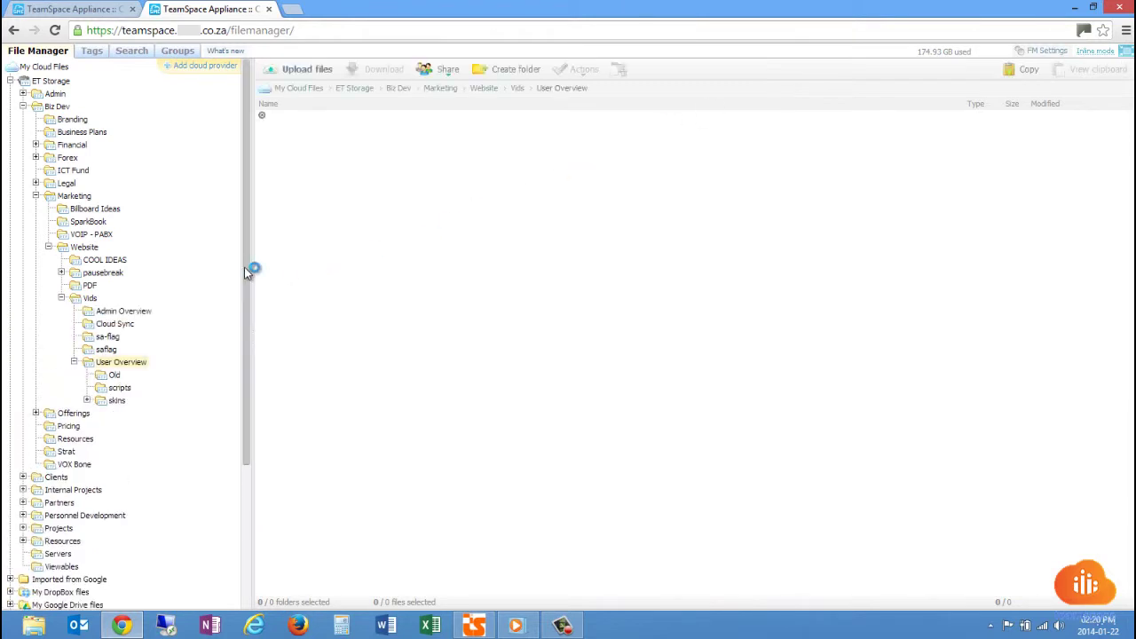
# Collapse Marketing, then go through ET Storage, Imported from Google, DropBox, Google Drive and SA FTP.
pyautogui.click(36, 197)
pyautogui.click(43, 67)
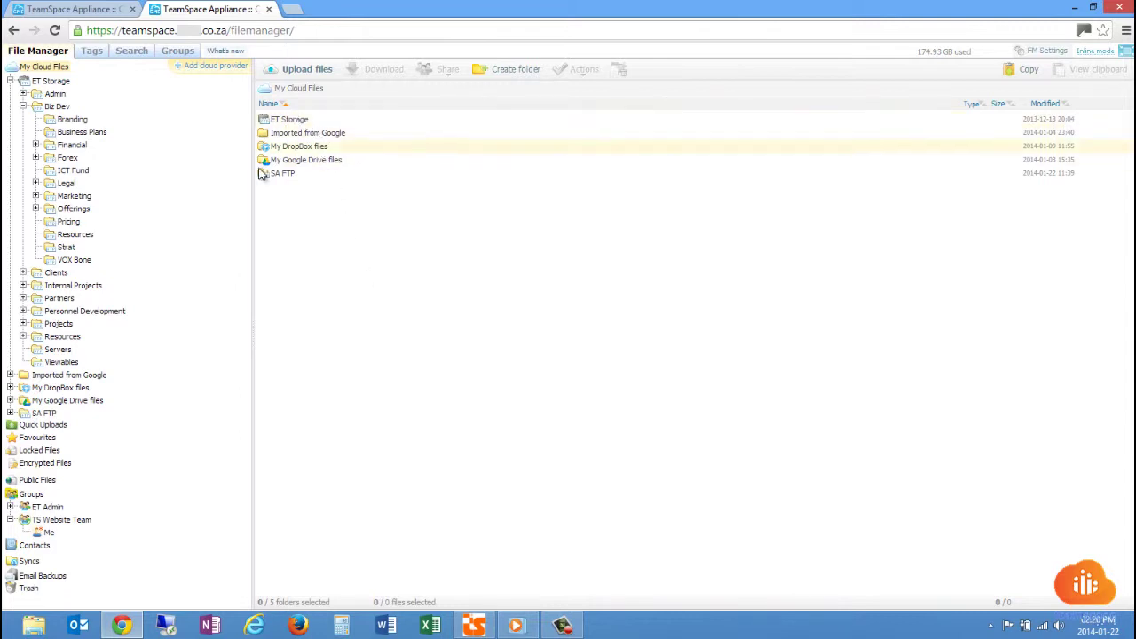
pyautogui.click(307, 119)
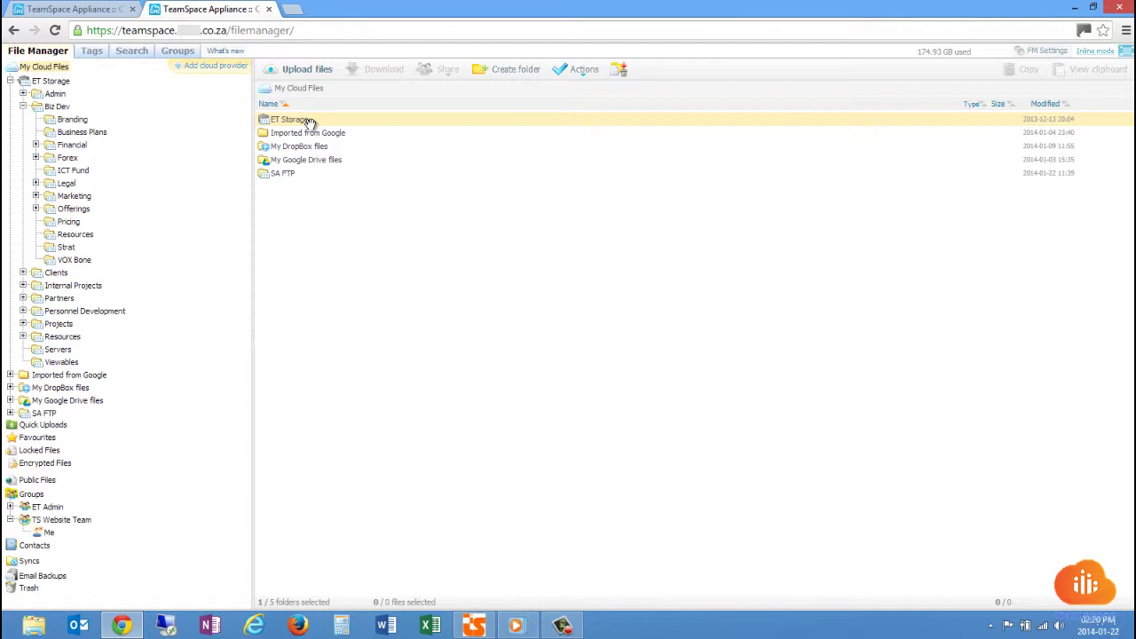
pyautogui.click(340, 133)
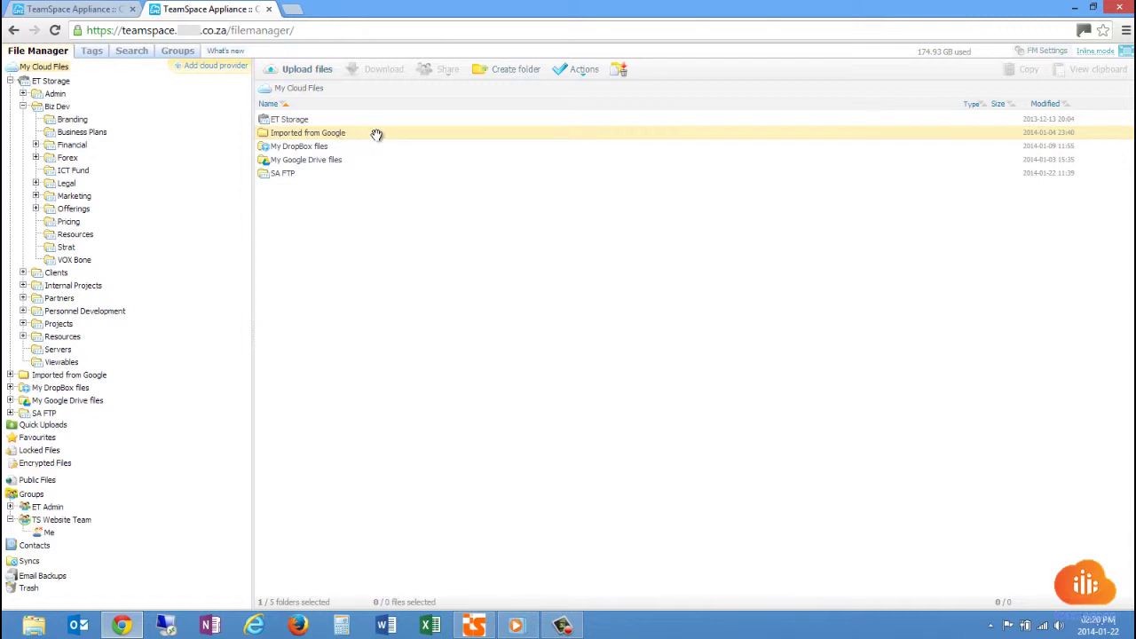
pyautogui.click(379, 150)
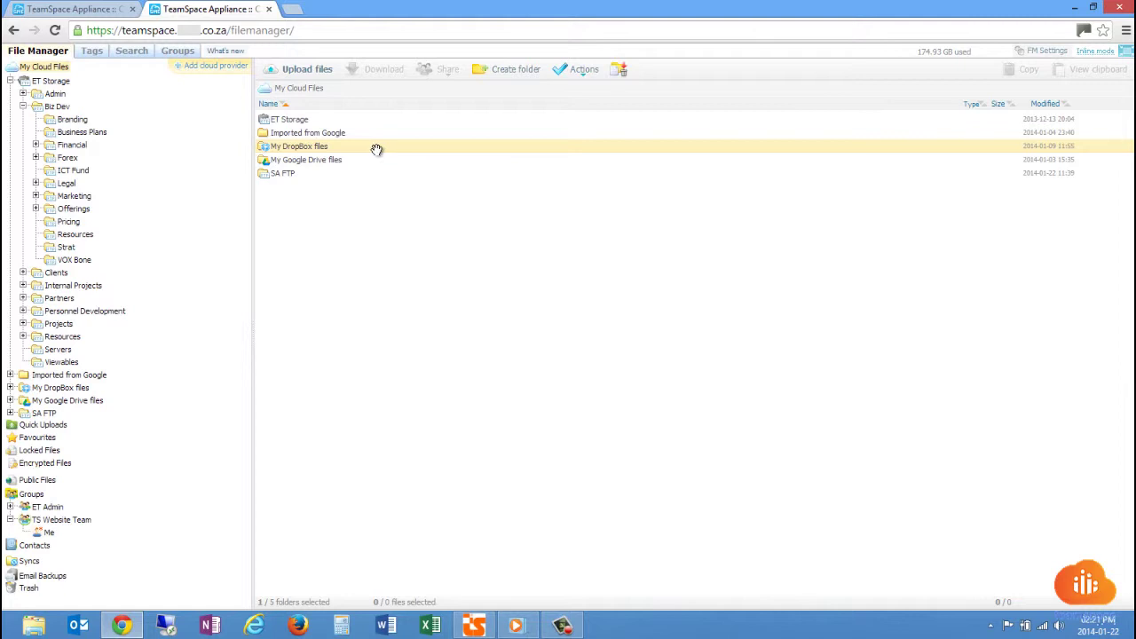
pyautogui.click(386, 163)
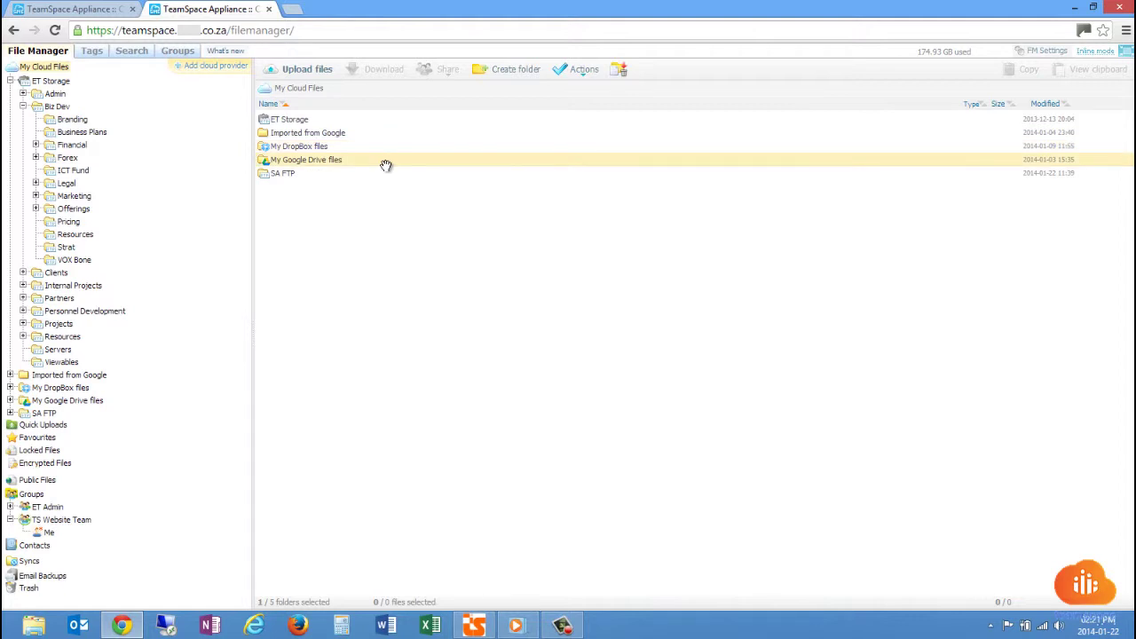
pyautogui.click(310, 174)
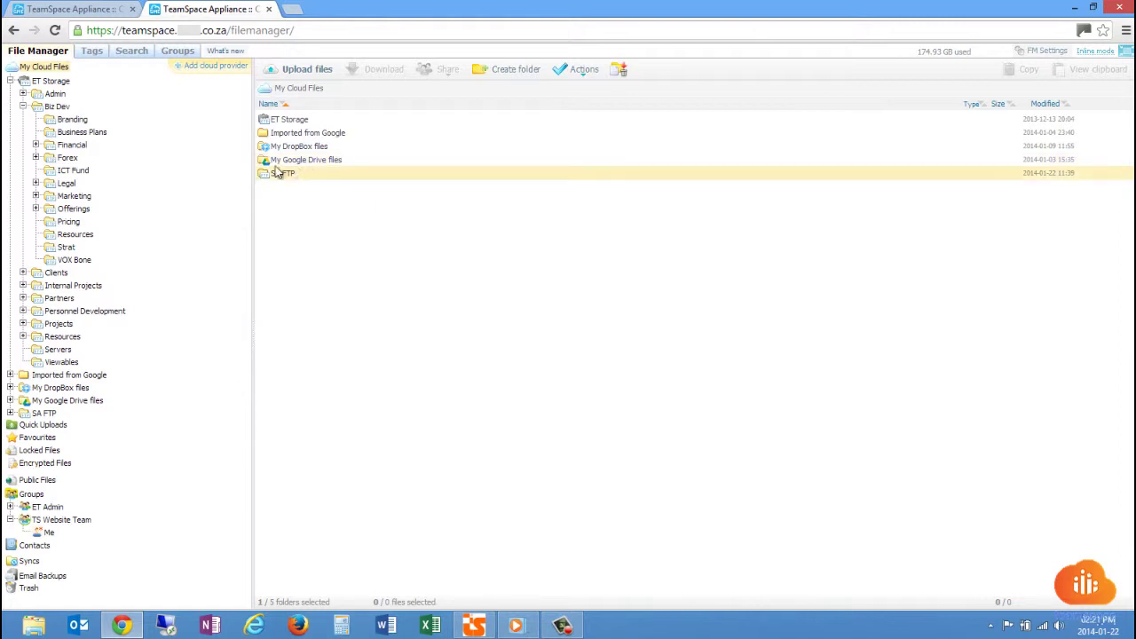
# Open the Admin folder and expand the Timesheet's 5 versions, selecting the 2014-01-15_10-01-58 one.
pyautogui.click(23, 105)
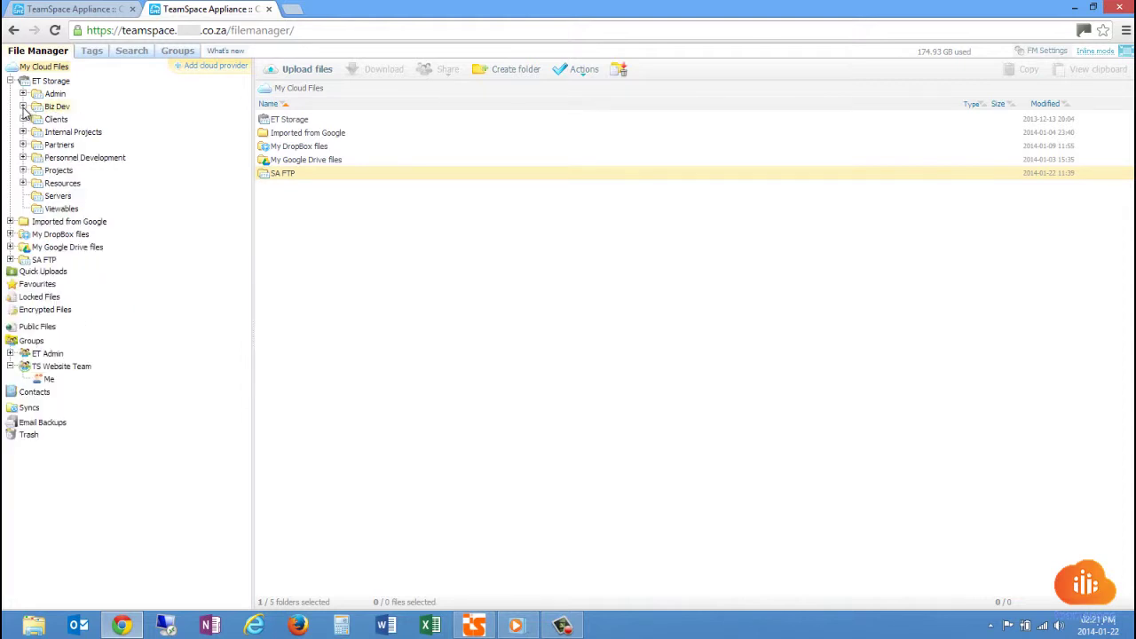
pyautogui.click(23, 94)
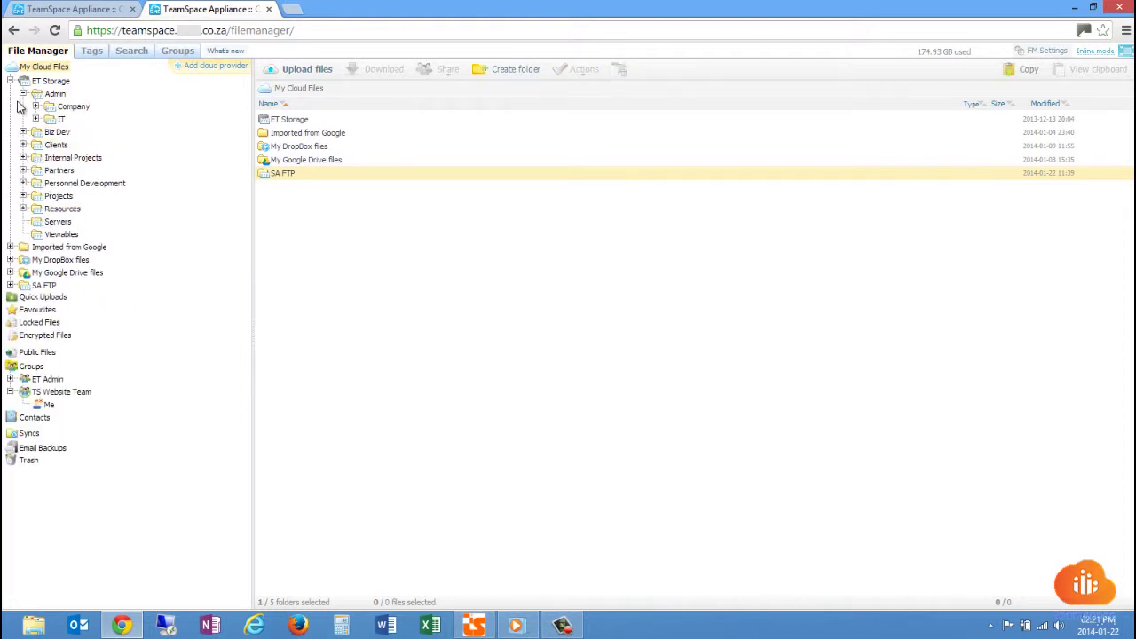
pyautogui.click(53, 94)
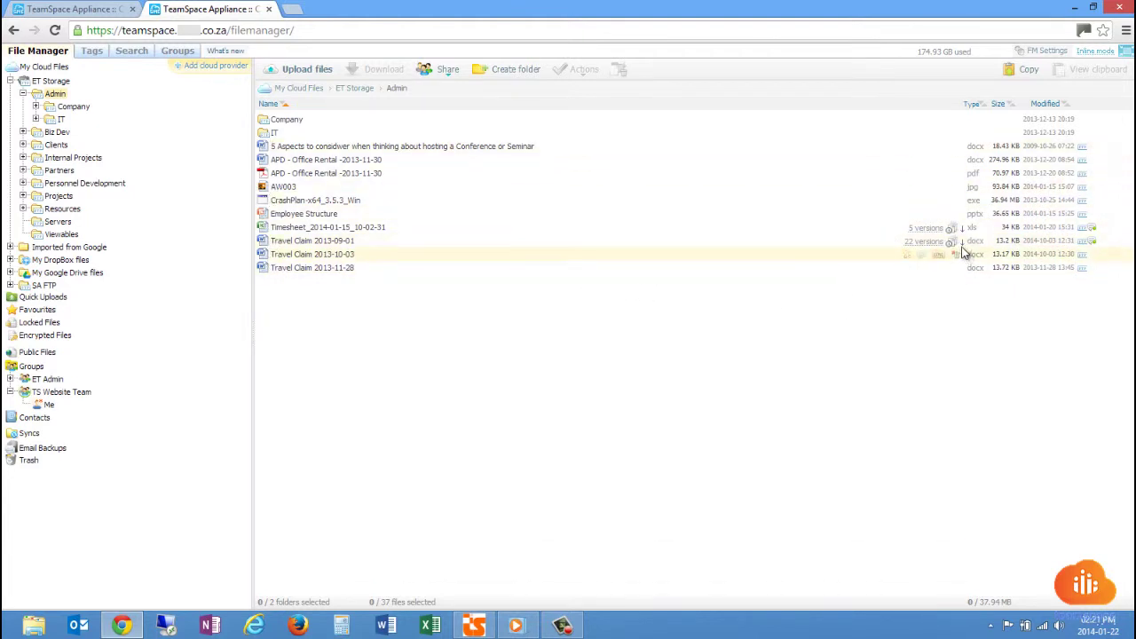
pyautogui.click(963, 230)
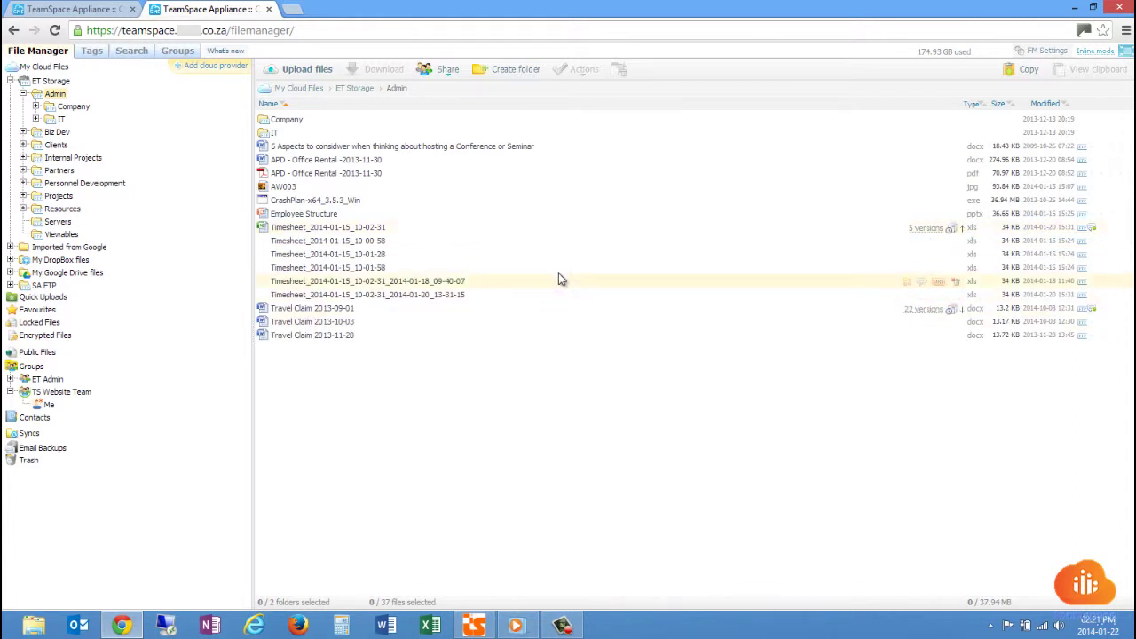
pyautogui.click(481, 272)
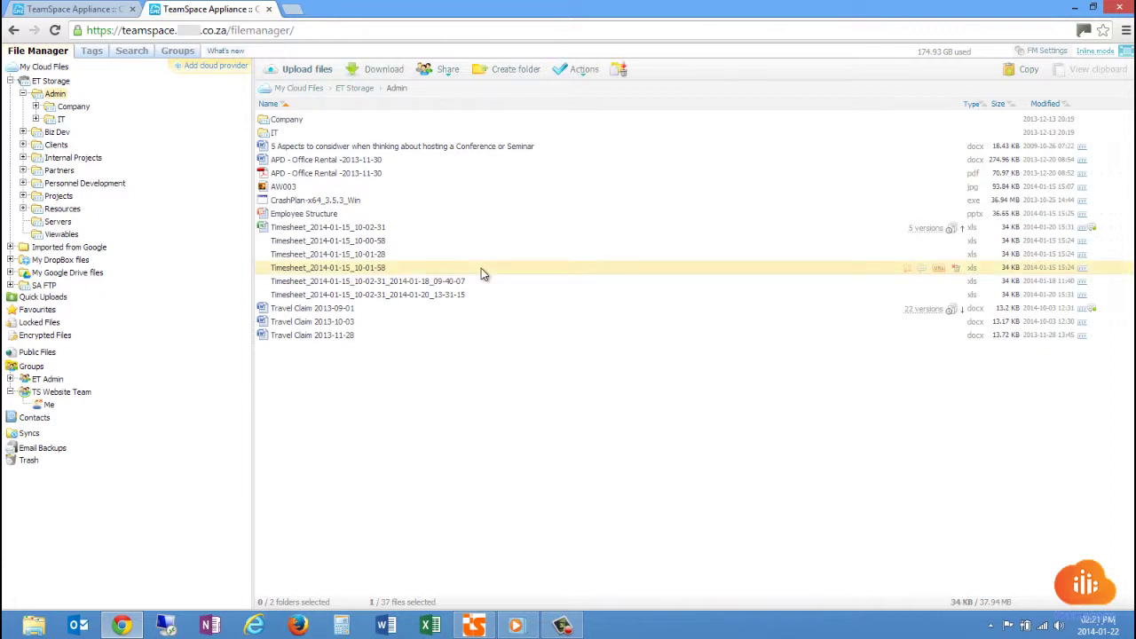
# Check an older version's context menu, dismiss it, and collapse the Timesheet versions list.
pyautogui.rightClick(481, 272)
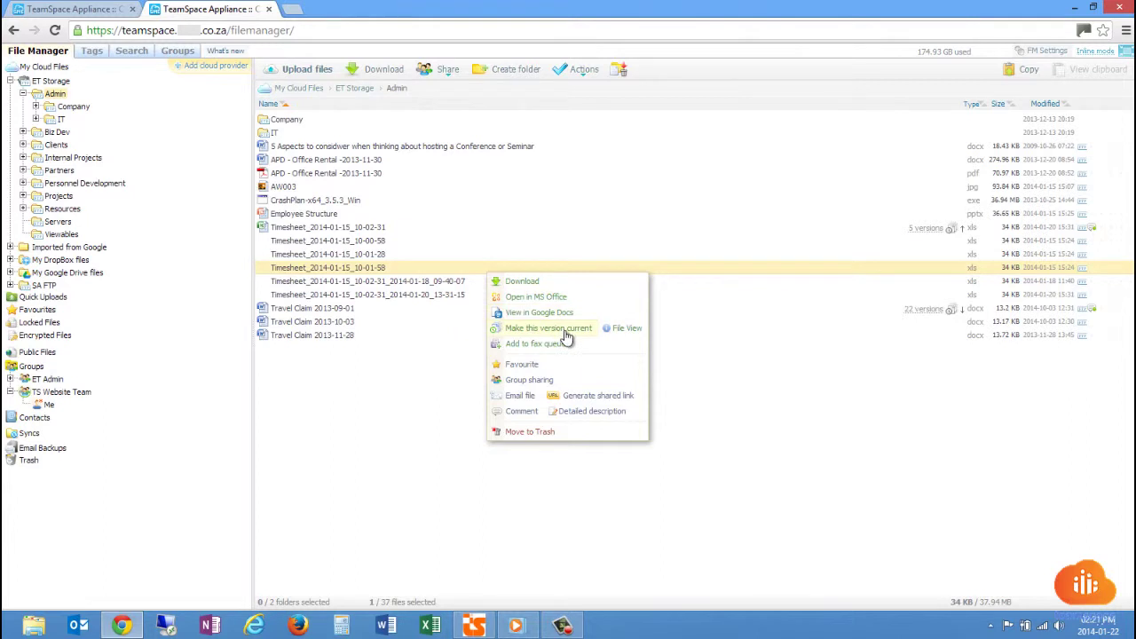
pyautogui.click(435, 267)
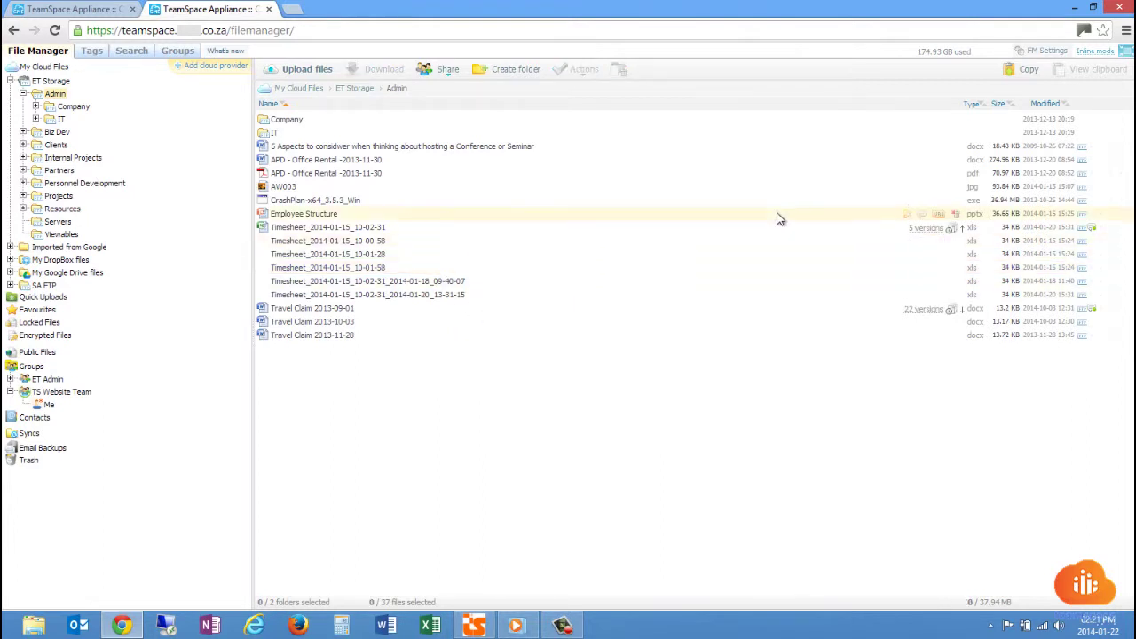
pyautogui.click(952, 226)
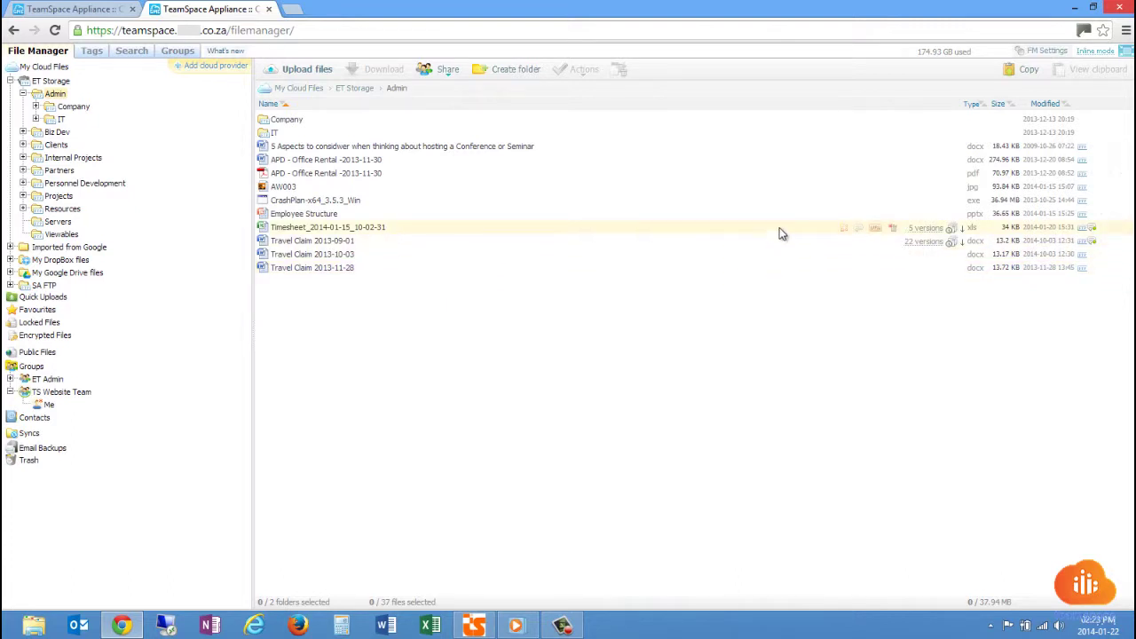
# Open the current Timesheet in MS Office, confirming the prompt and the Windows Security sign-in.
pyautogui.click(841, 231)
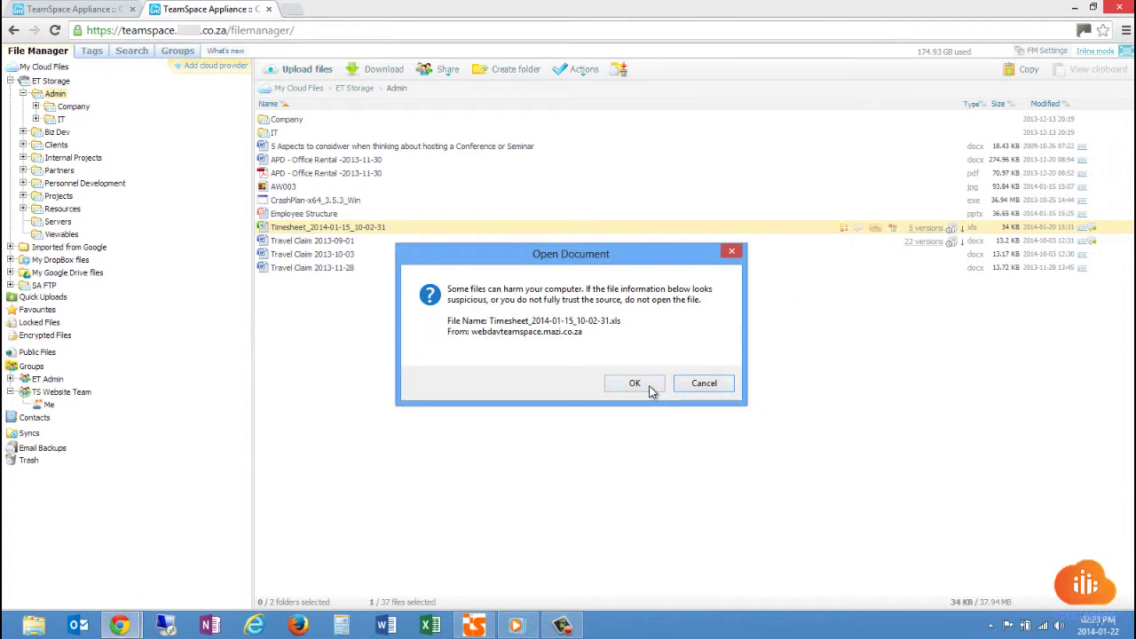
pyautogui.click(649, 386)
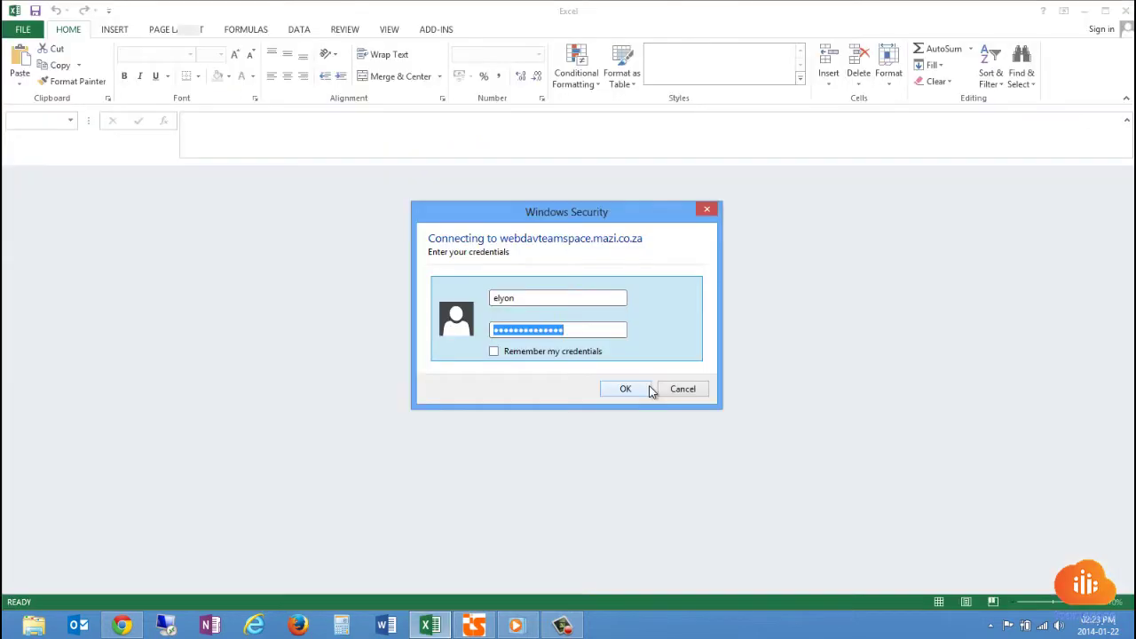
pyautogui.click(628, 389)
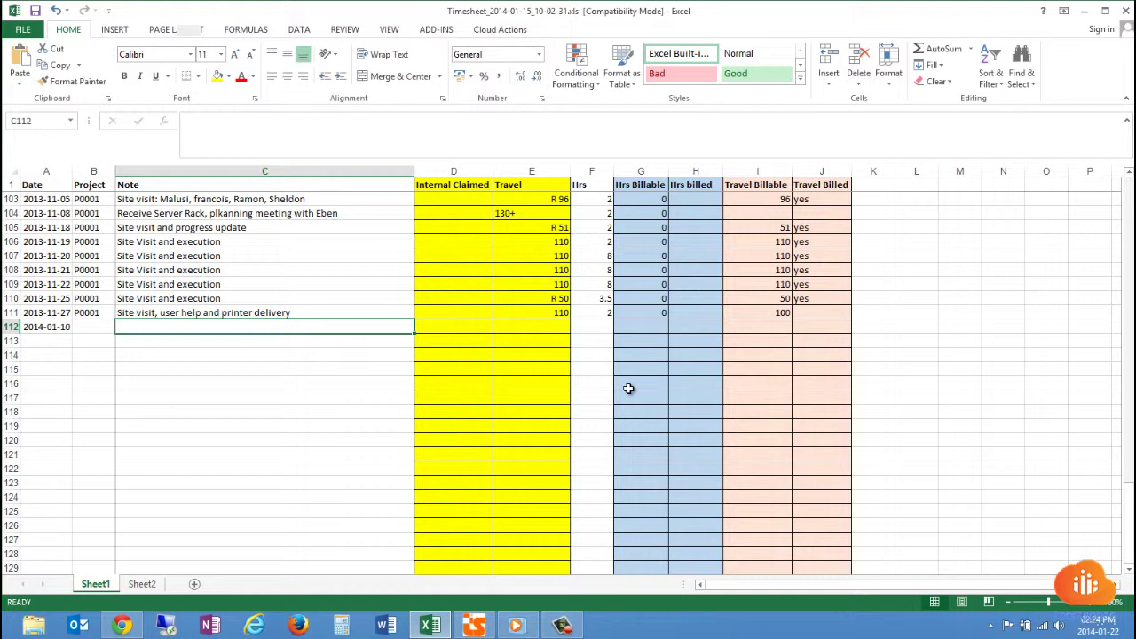
# Enter DEMO EDIT in cell C112 and save the Timesheet back to the cloud.
pyautogui.write('D')
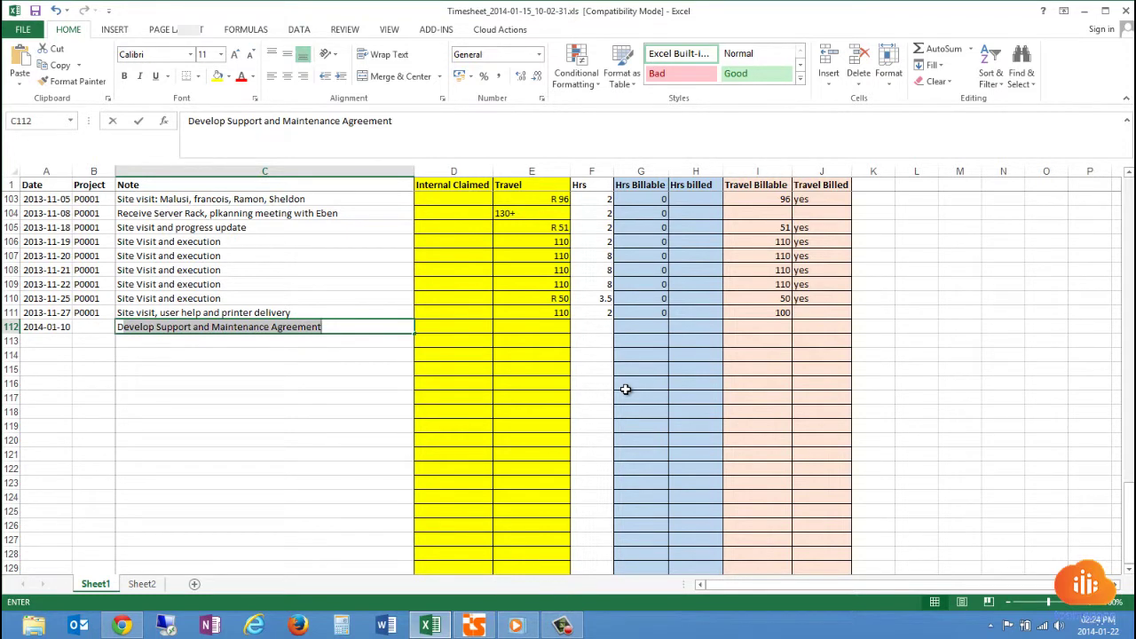
pyautogui.write('EMO EDIT')
pyautogui.press('Return')
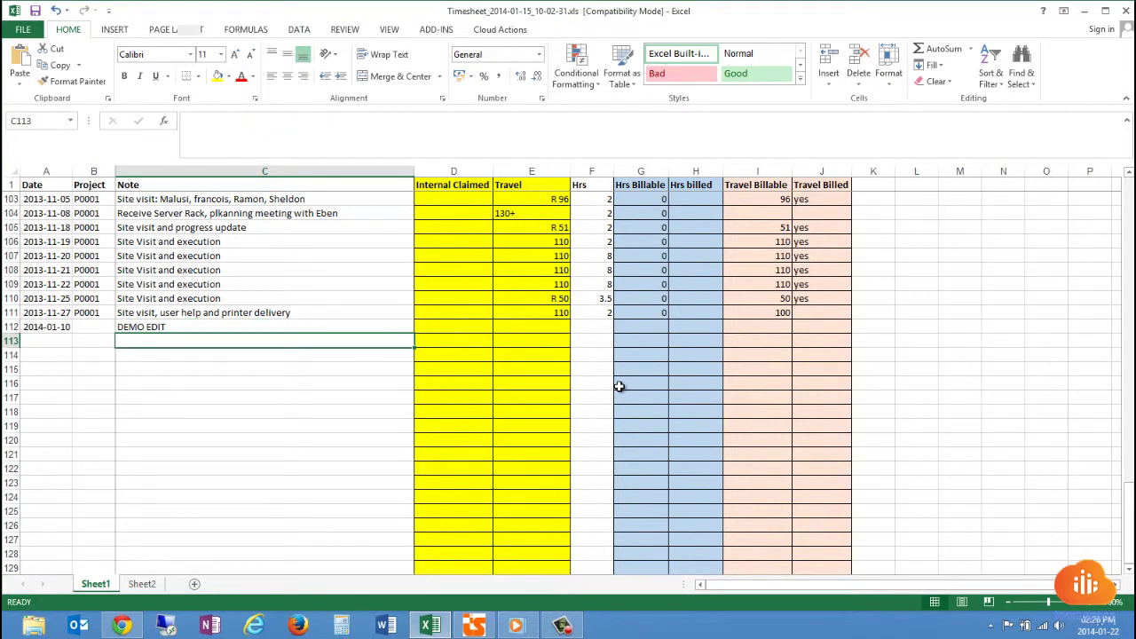
pyautogui.click(36, 13)
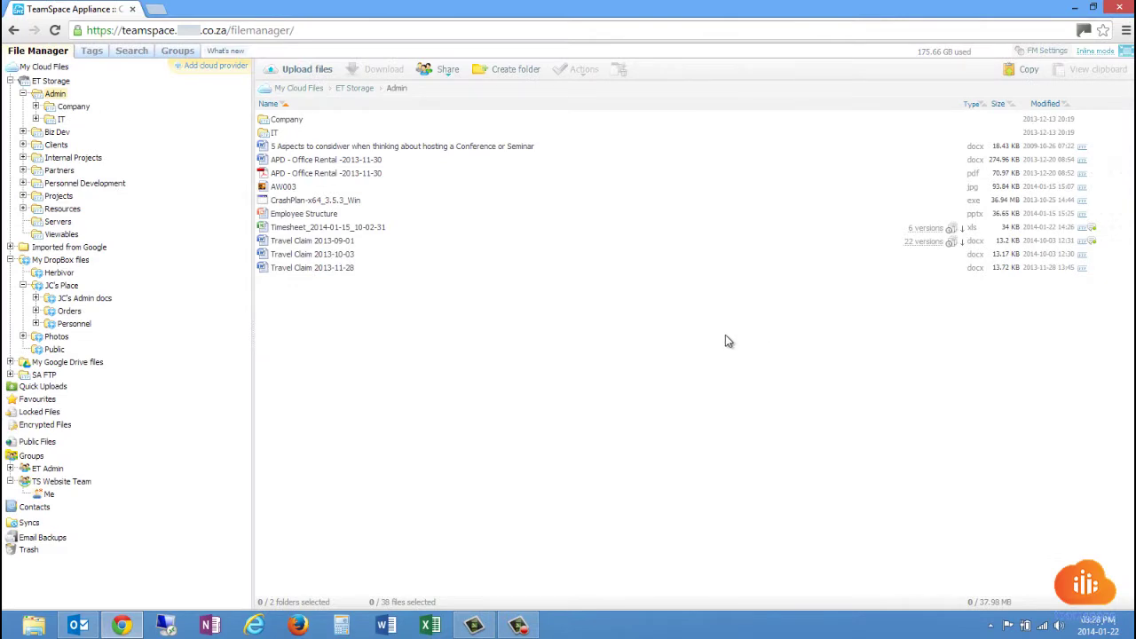
# Create a Word document reading 'THIS IS a DEMO' and open Save to Clouds from Cloud Actions.
pyautogui.click(386, 627)
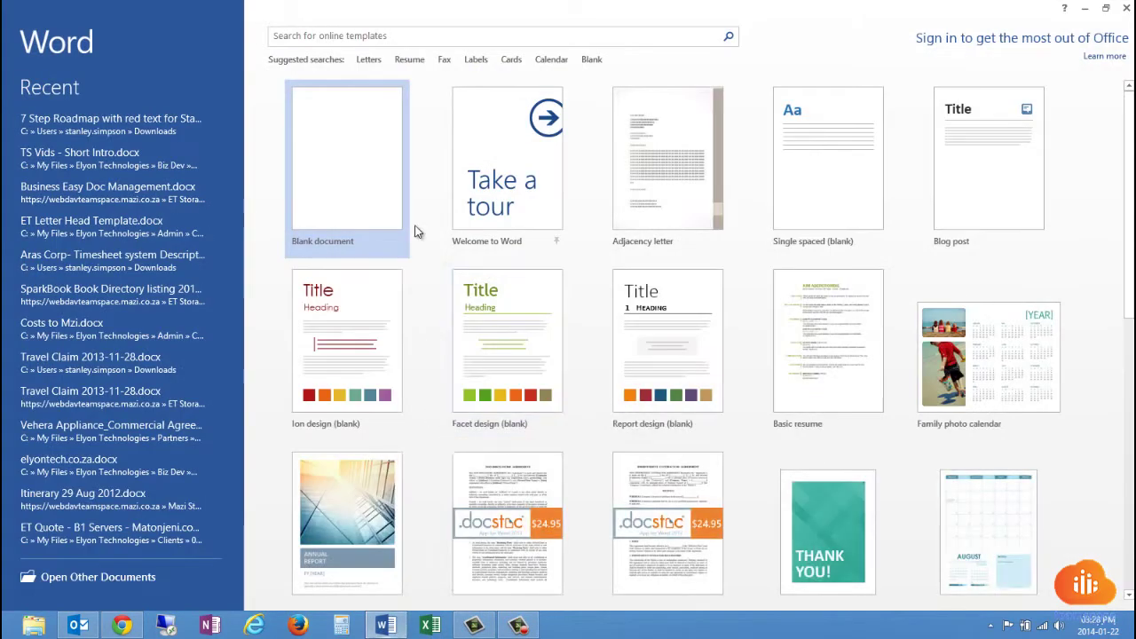
pyautogui.click(356, 149)
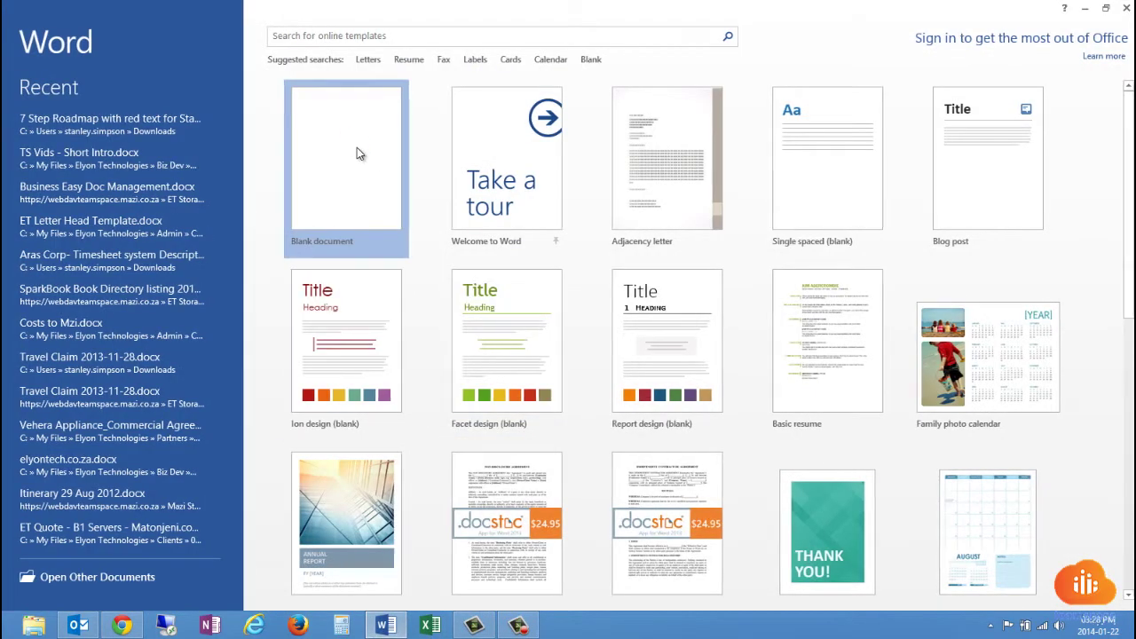
pyautogui.write('THIS IS a DEMO')
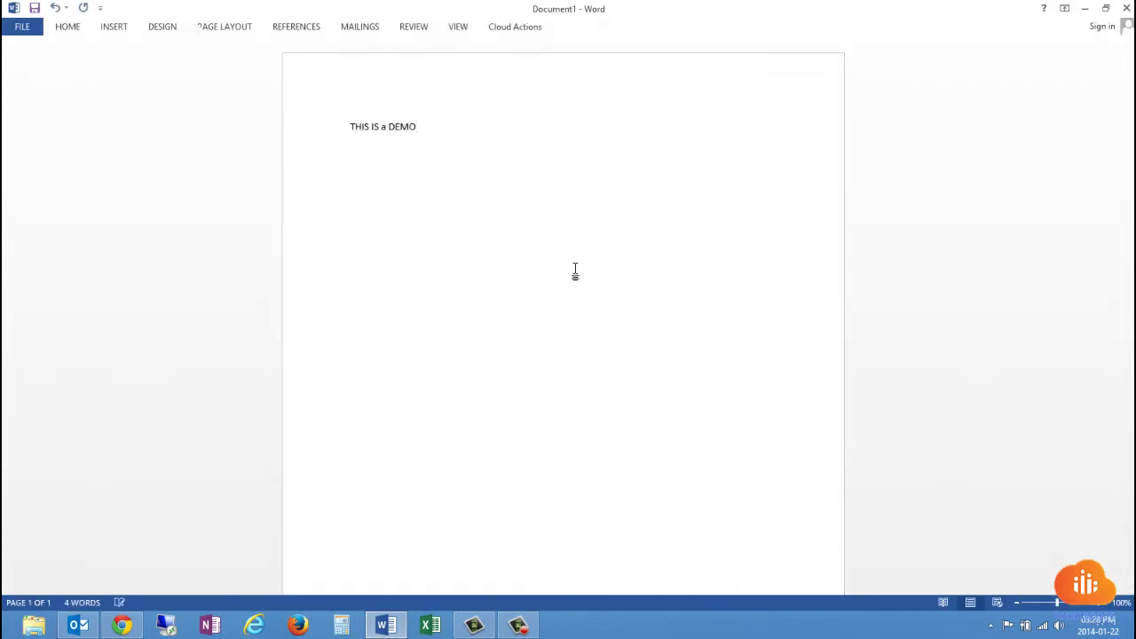
pyautogui.click(532, 28)
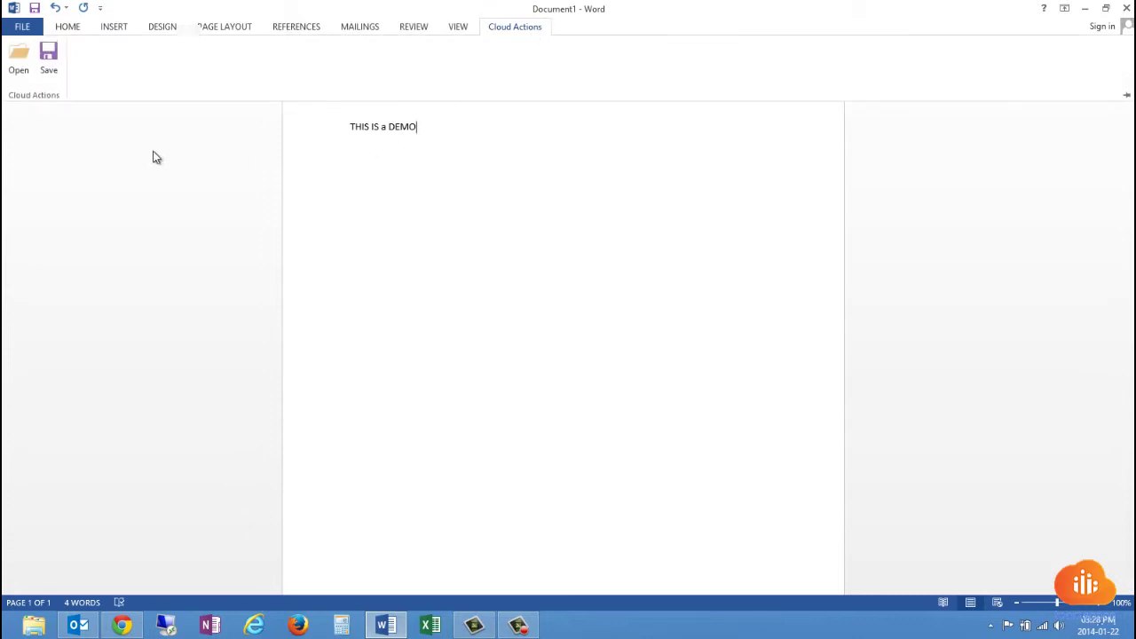
pyautogui.click(48, 62)
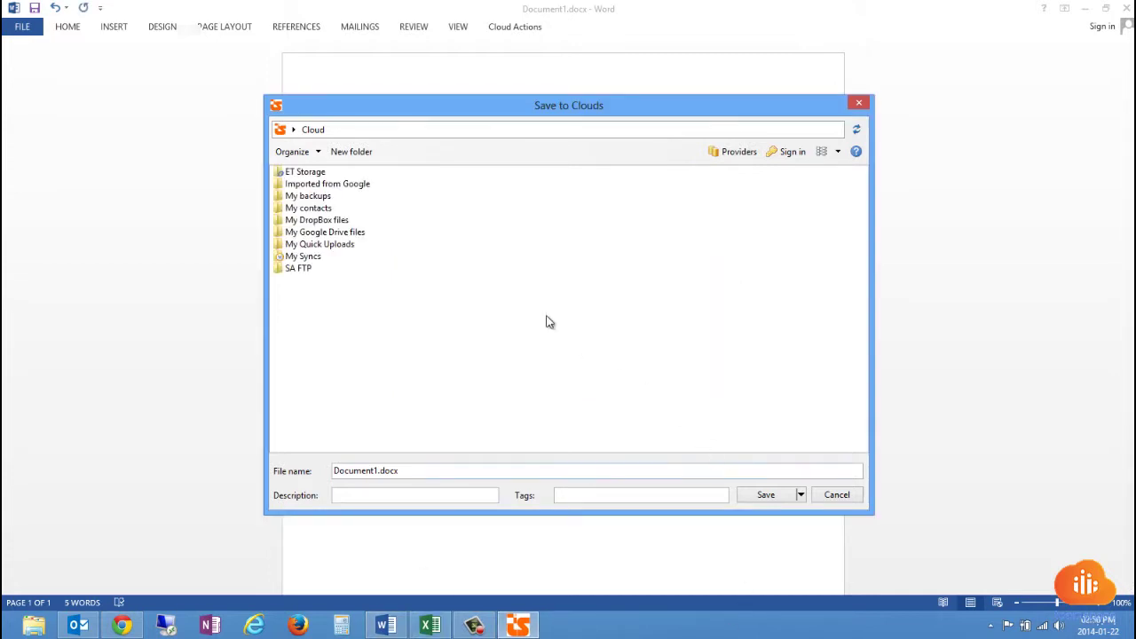
pyautogui.doubleClick(317, 173)
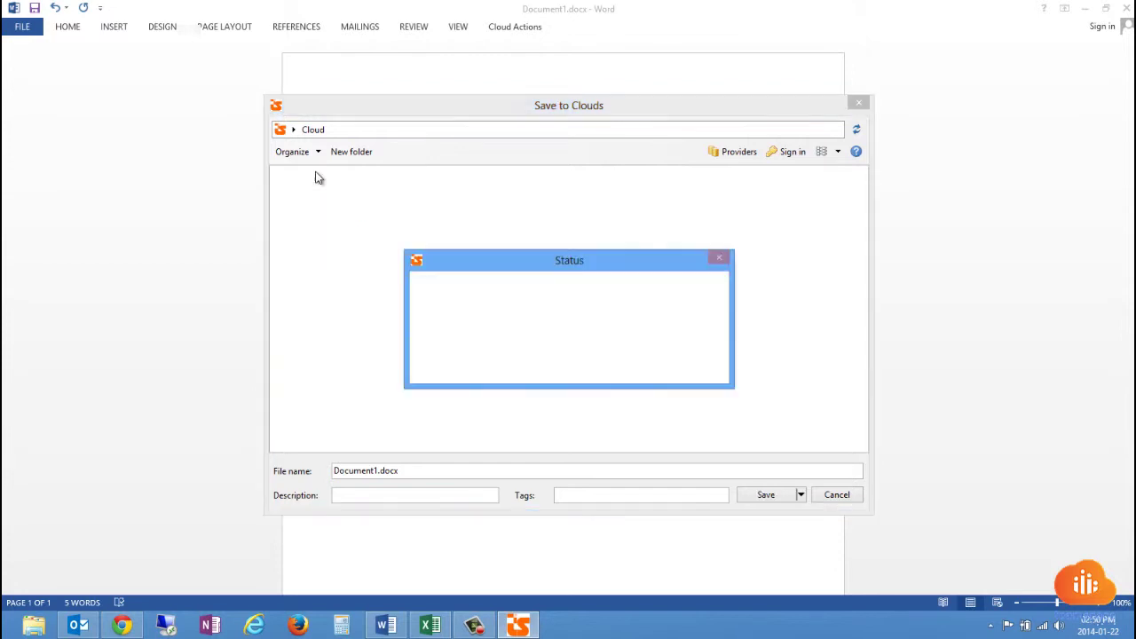
pyautogui.click(318, 131)
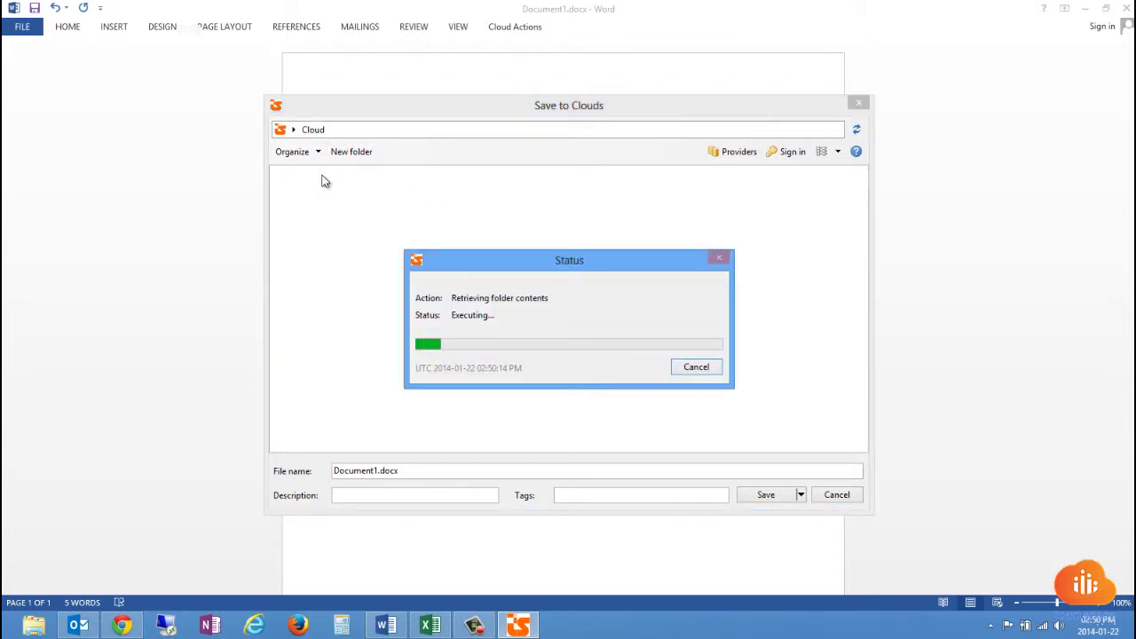
pyautogui.doubleClick(328, 220)
pyautogui.click(319, 130)
pyautogui.doubleClick(325, 232)
pyautogui.click(313, 130)
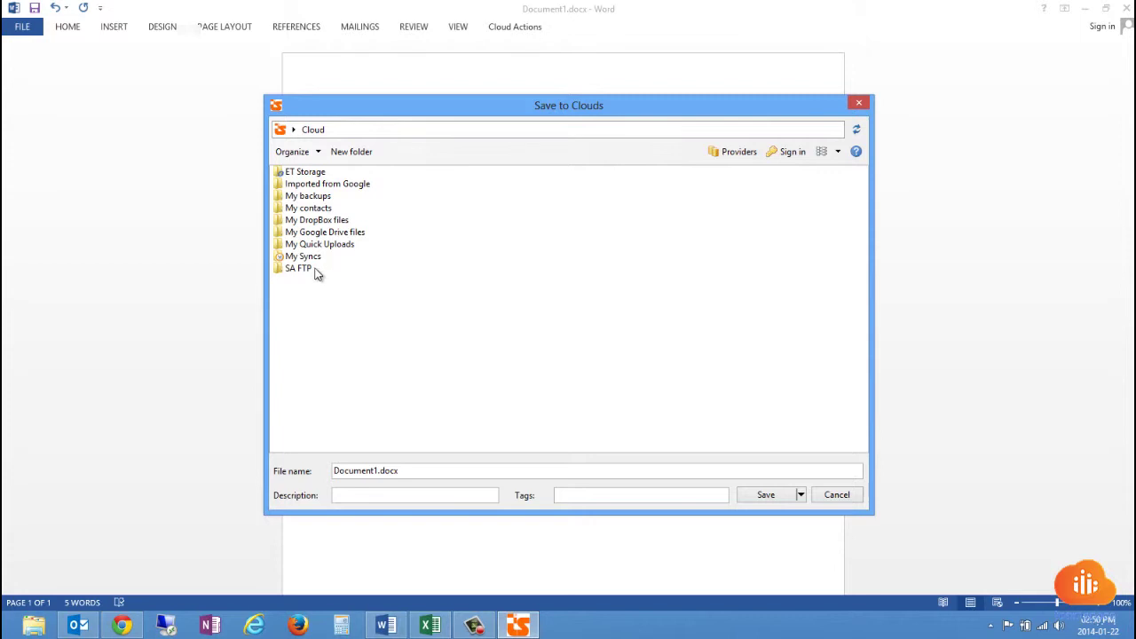
pyautogui.doubleClick(289, 269)
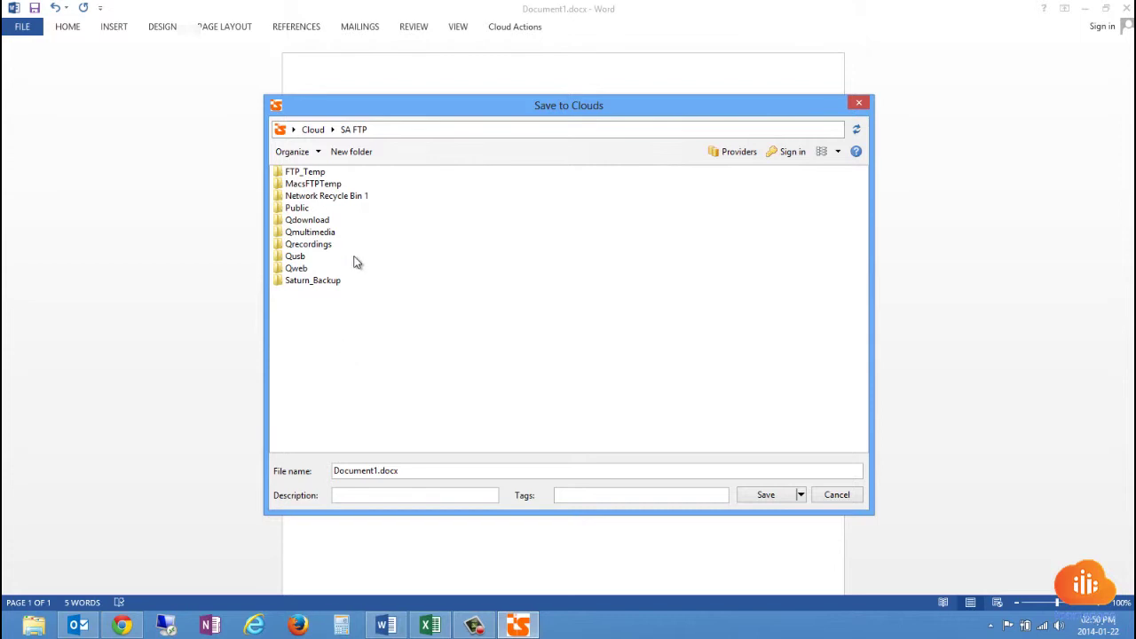
pyautogui.click(311, 130)
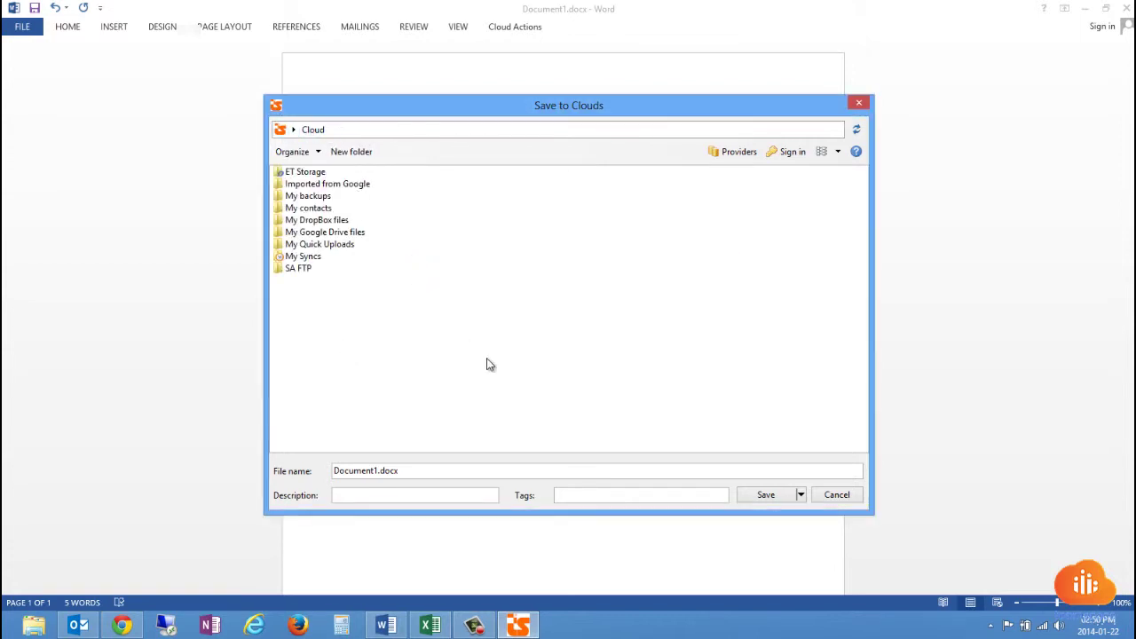
# Cancel the cloud save, then view the Timesheet's shared-link options with Expire after ticked and close them.
pyautogui.click(824, 499)
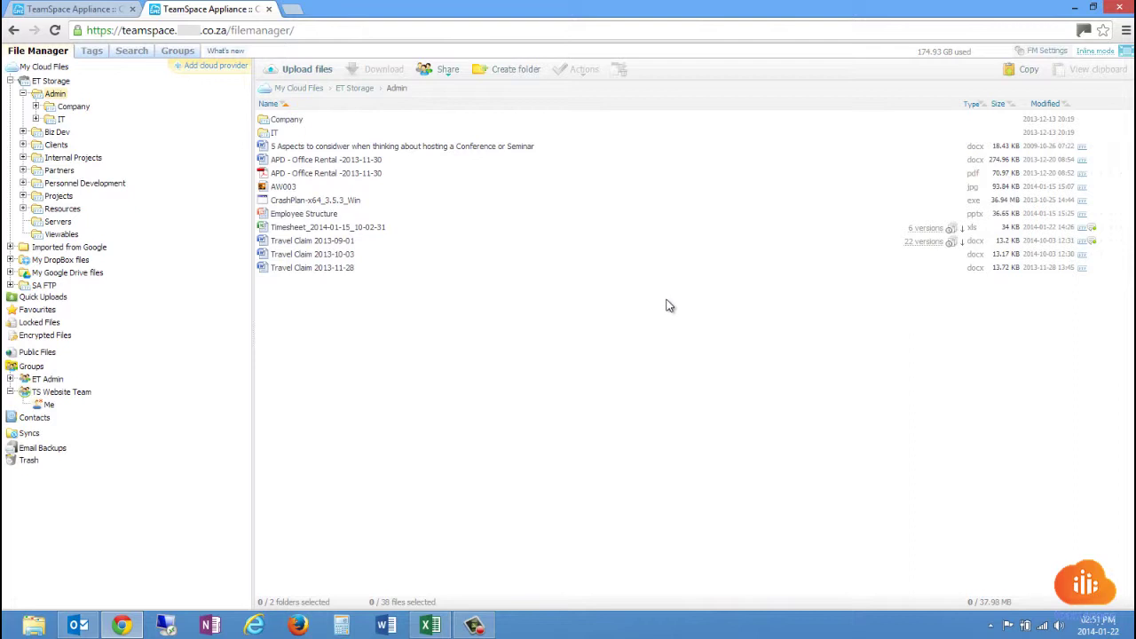
pyautogui.rightClick(572, 235)
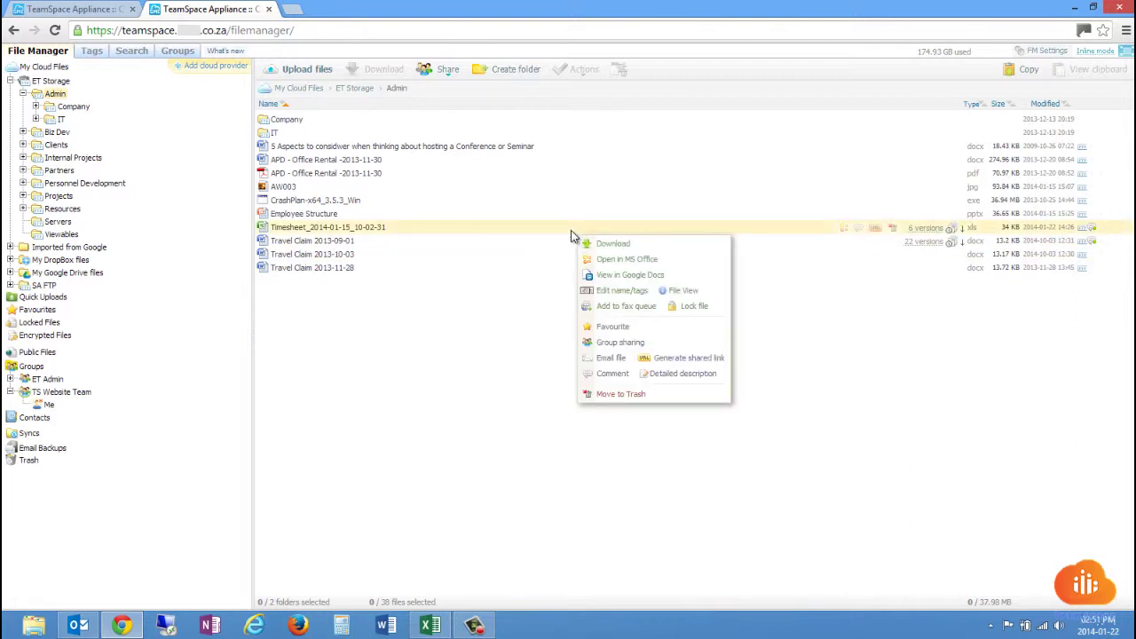
pyautogui.click(688, 359)
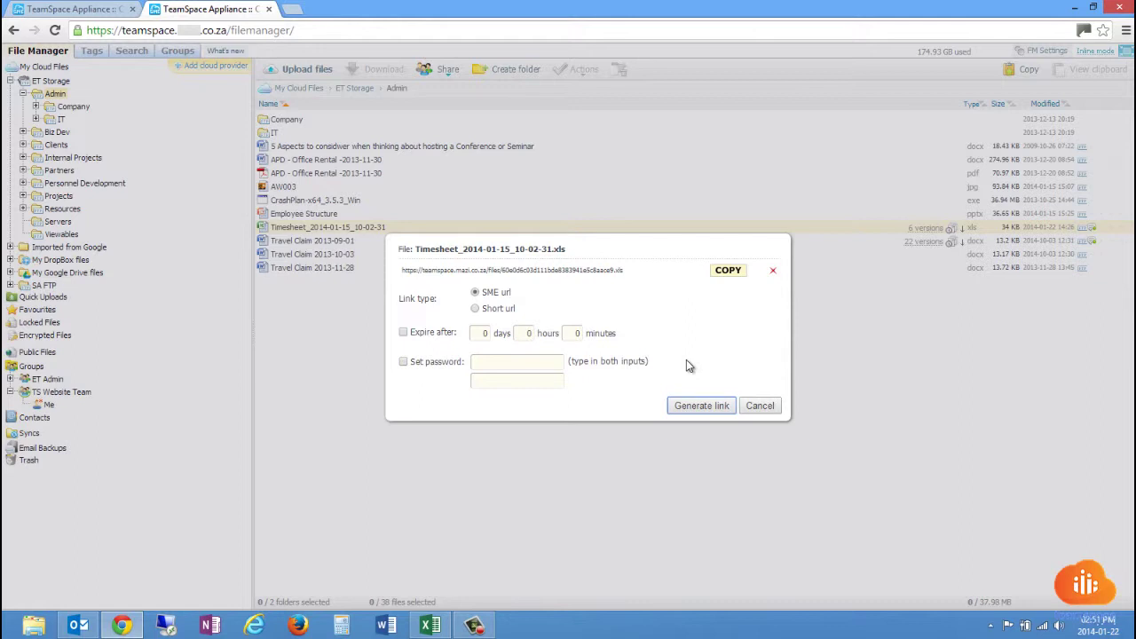
pyautogui.click(432, 332)
pyautogui.click(760, 405)
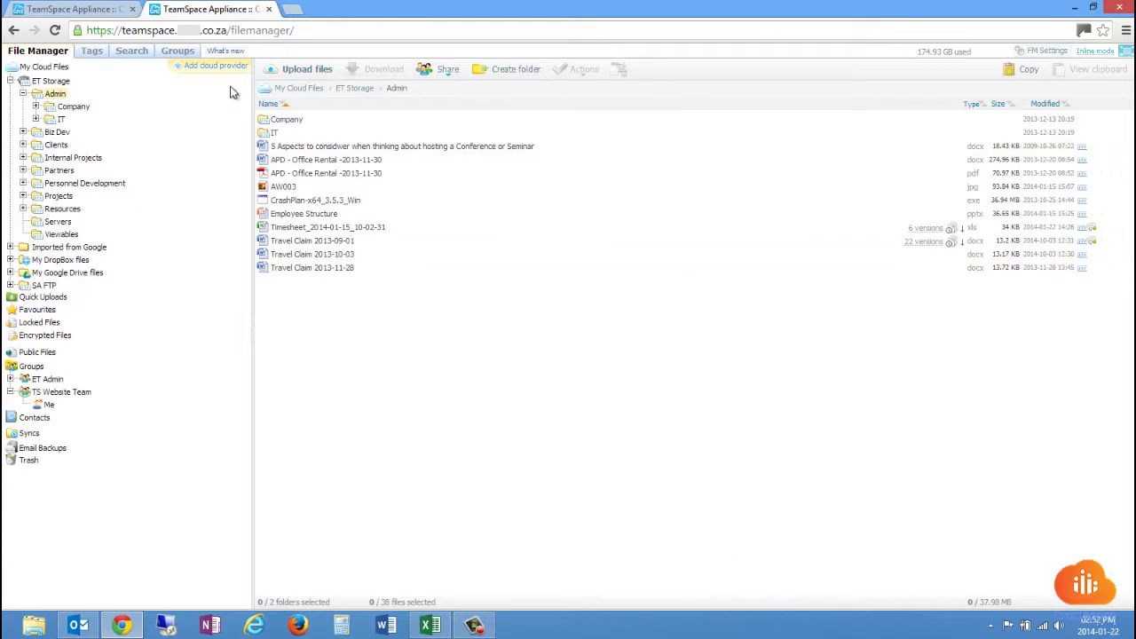
pyautogui.click(180, 52)
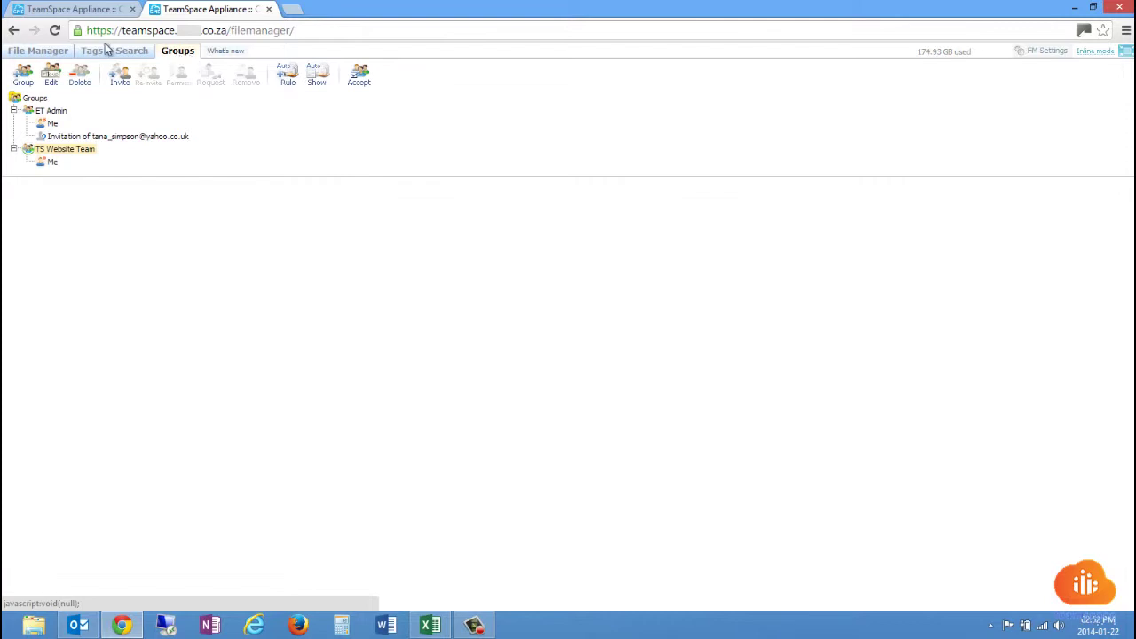
pyautogui.click(49, 51)
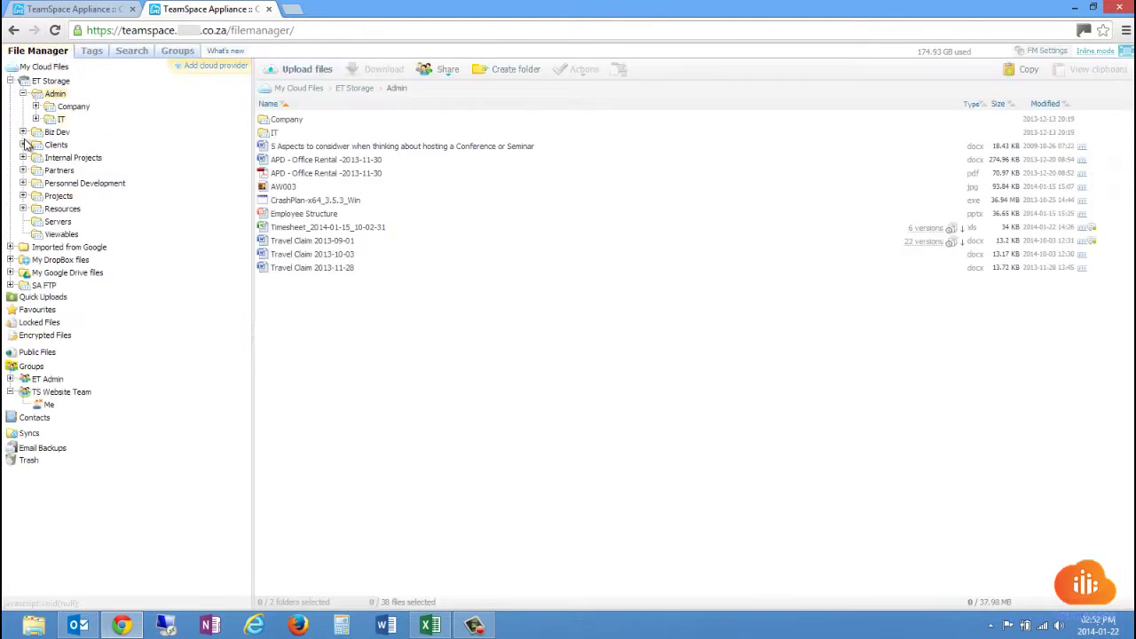
pyautogui.rightClick(58, 96)
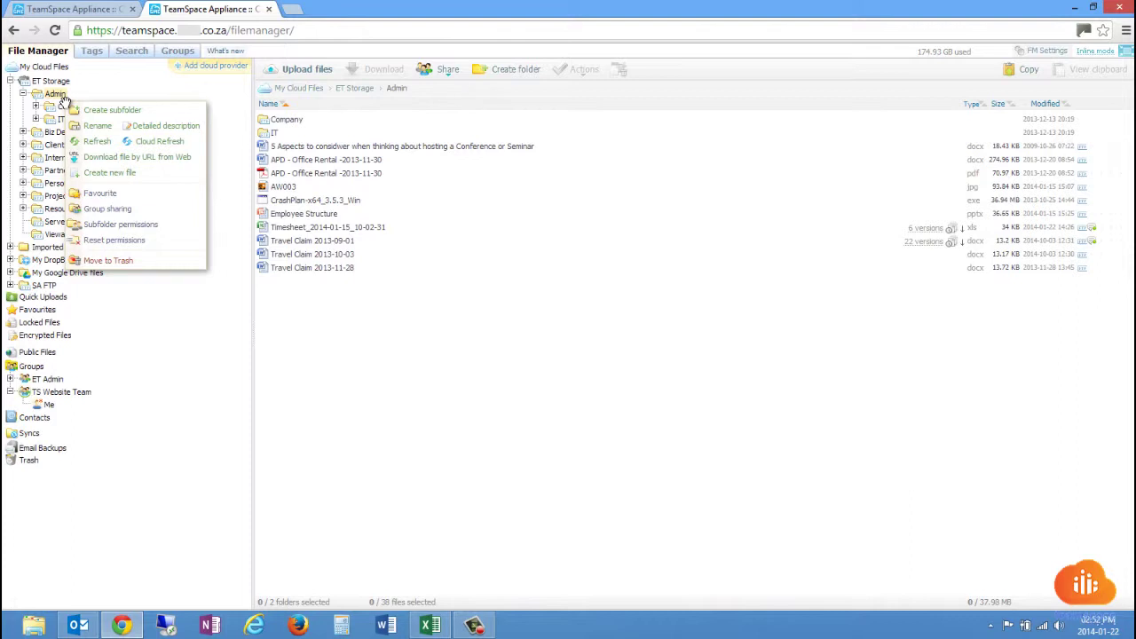
pyautogui.click(123, 208)
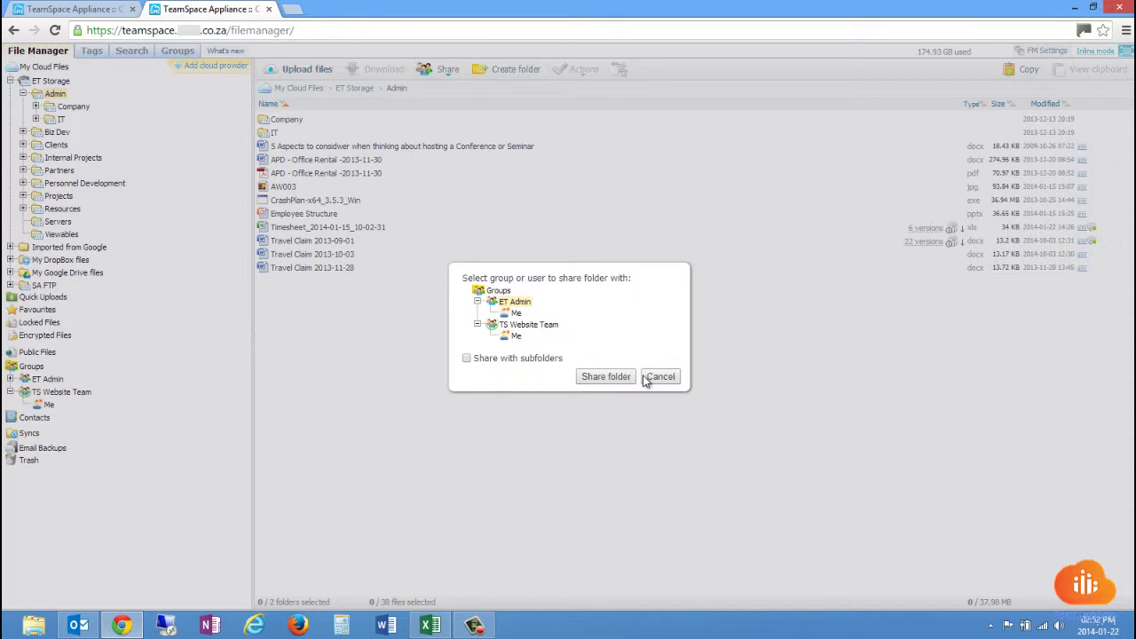
pyautogui.click(672, 378)
pyautogui.rightClick(418, 229)
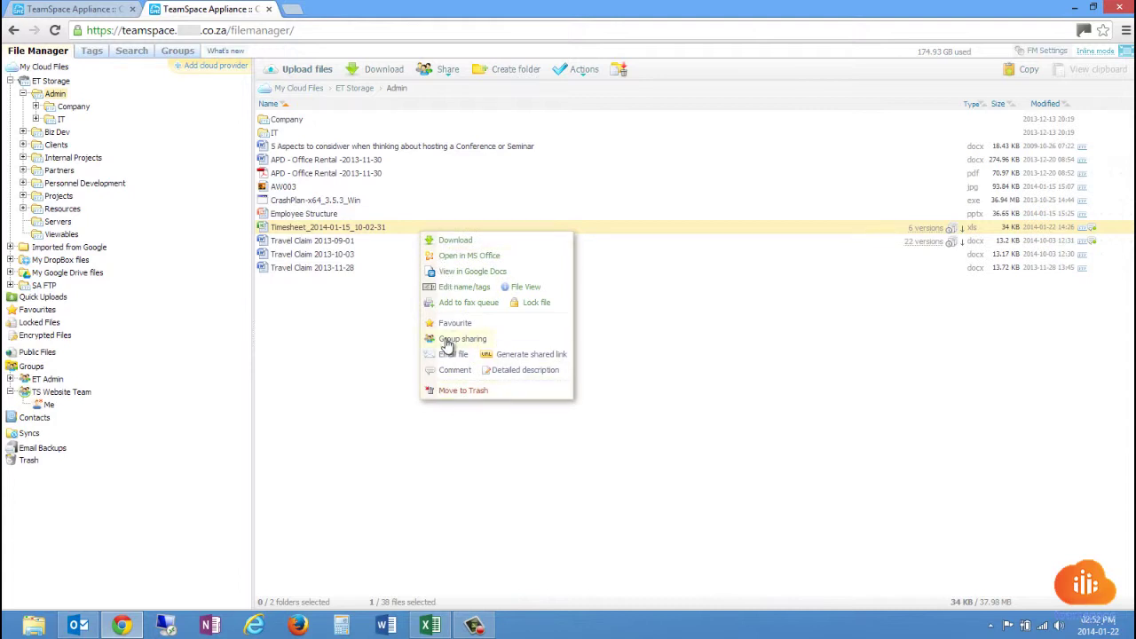
pyautogui.click(448, 343)
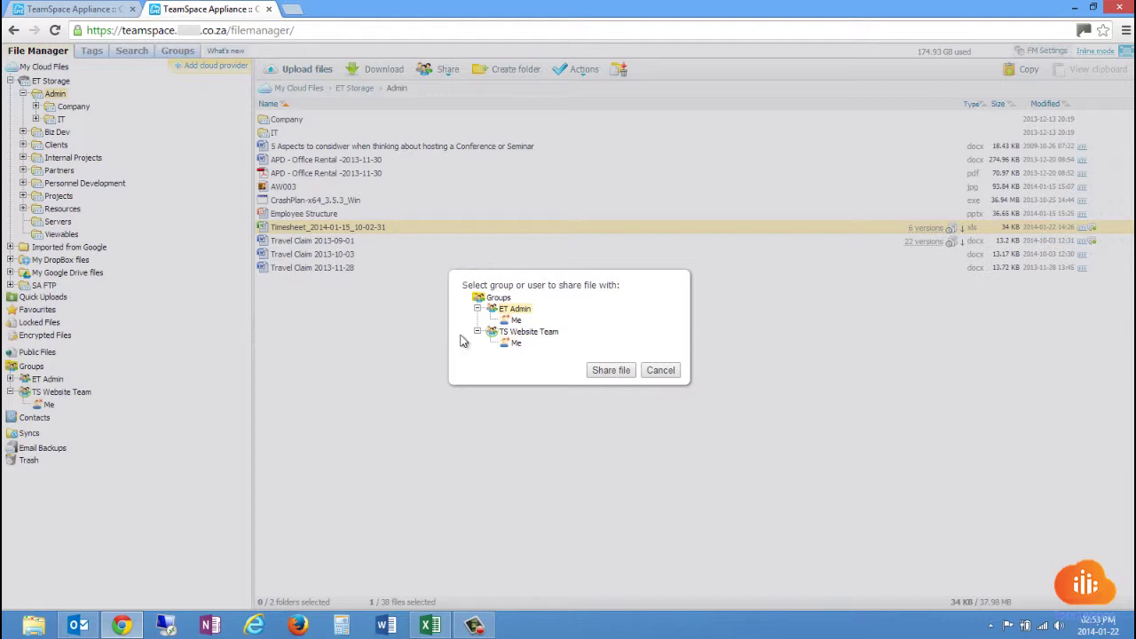
pyautogui.click(661, 370)
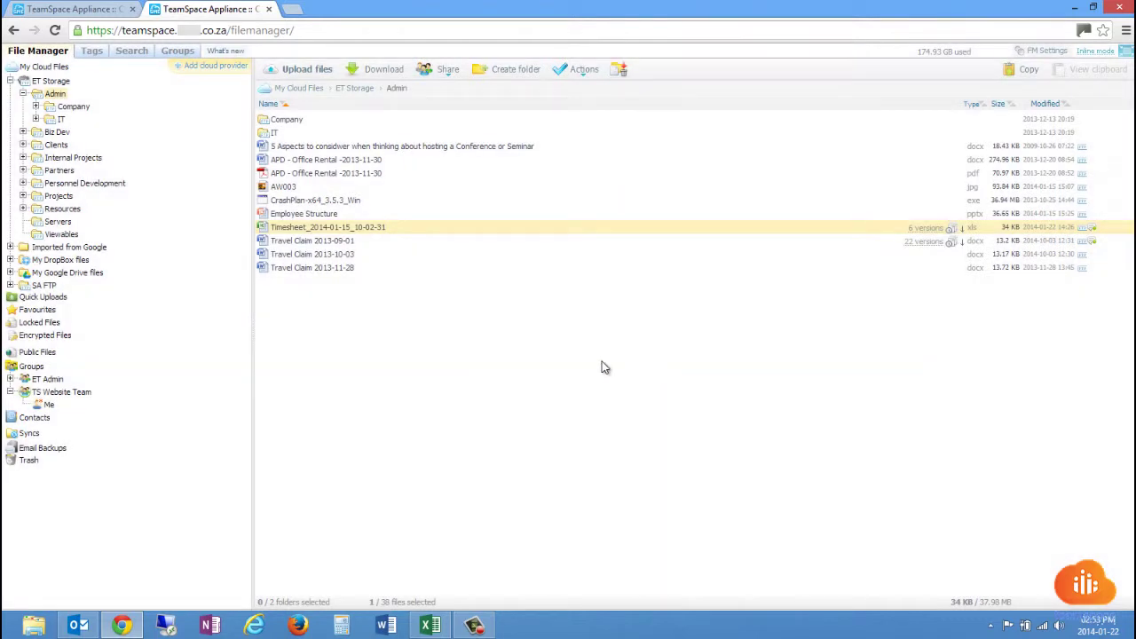
# Browse JC's Place under My DropBox files, then return to My Cloud Files and expand ET Storage.
pyautogui.click(11, 81)
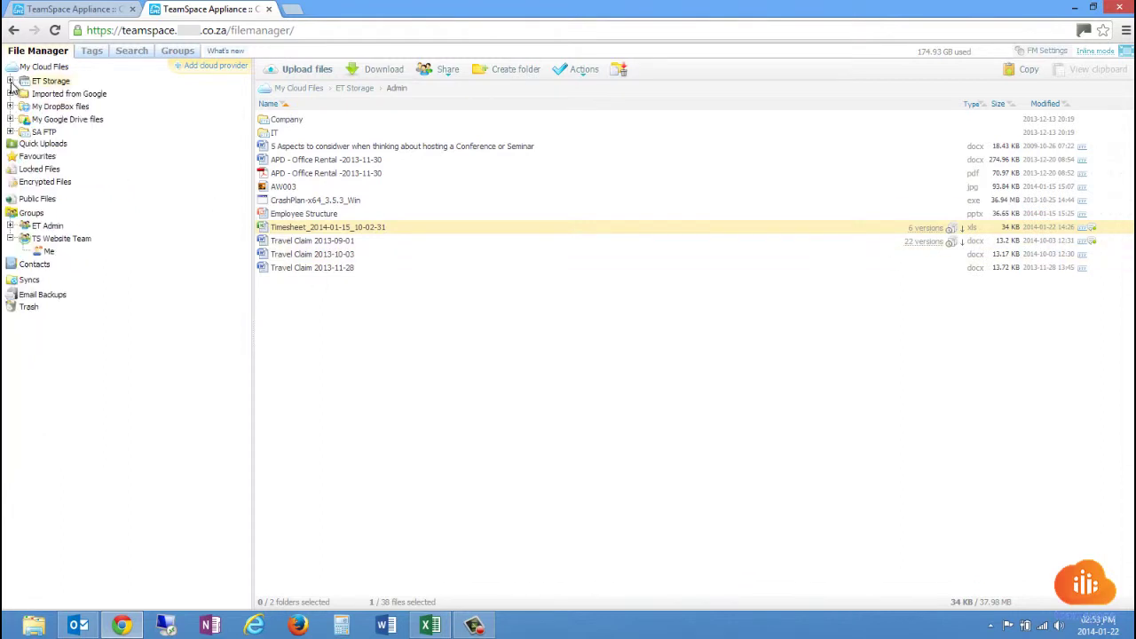
pyautogui.click(10, 107)
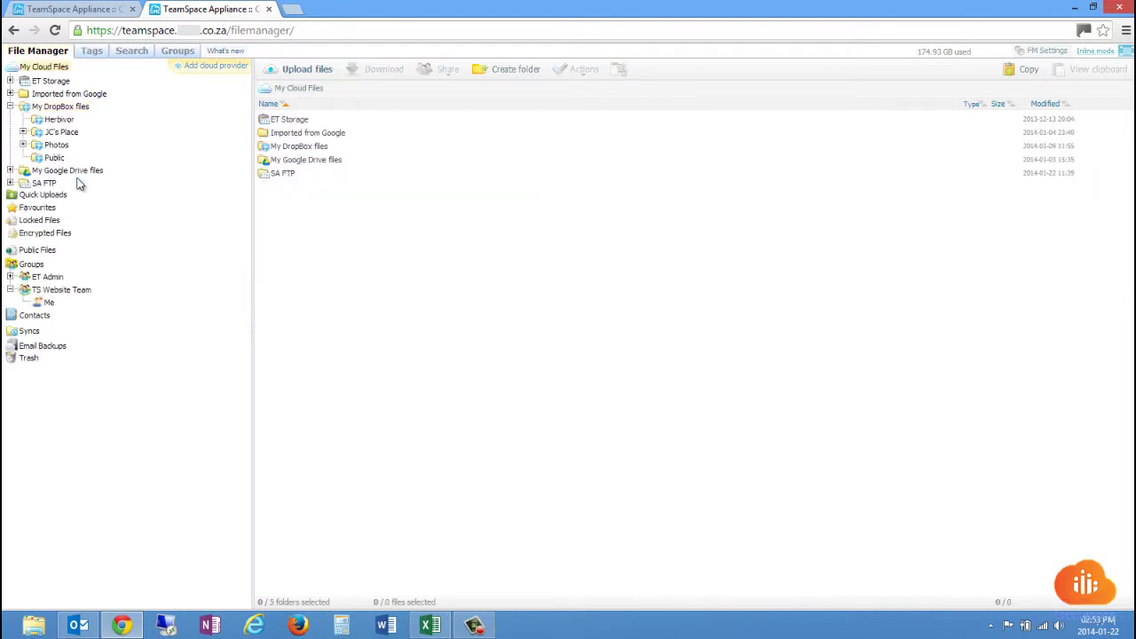
pyautogui.click(68, 134)
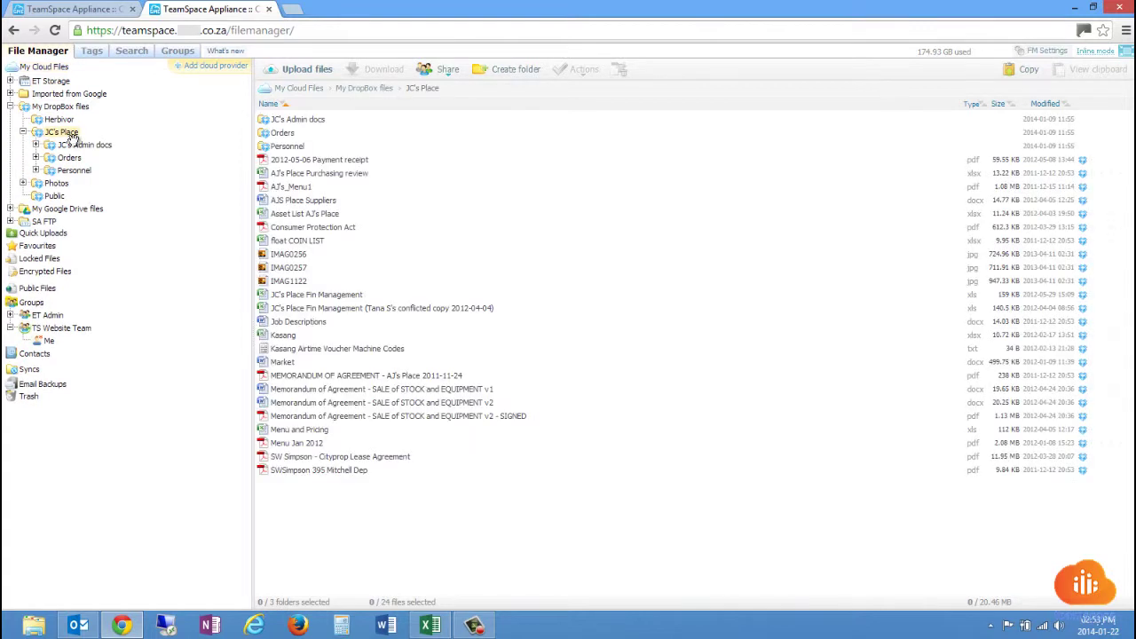
pyautogui.rightClick(73, 147)
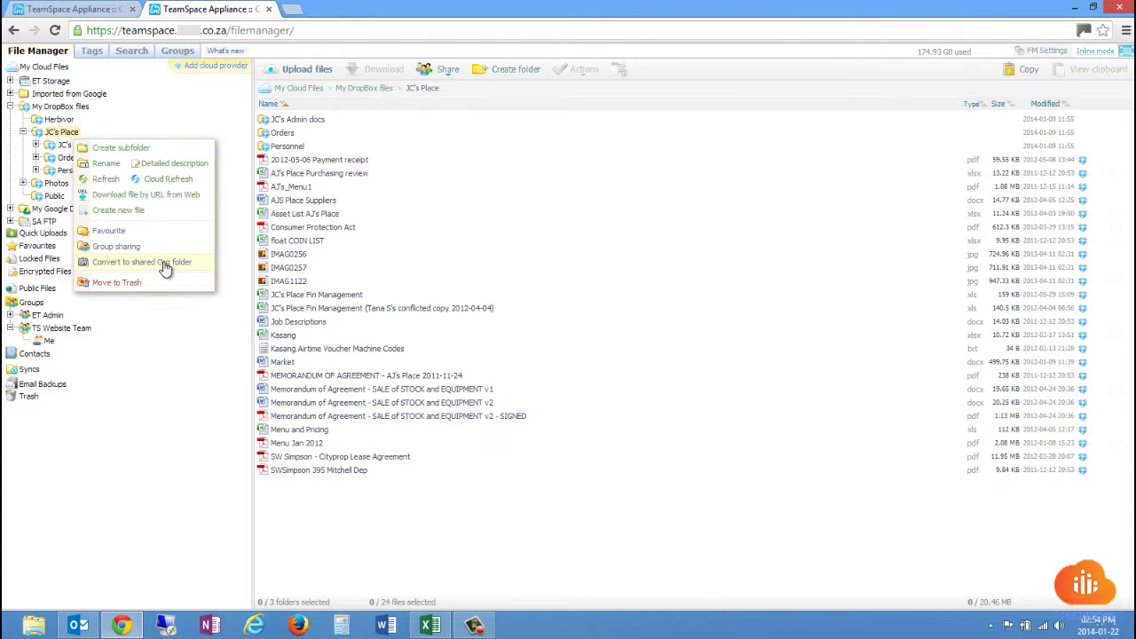
pyautogui.click(46, 68)
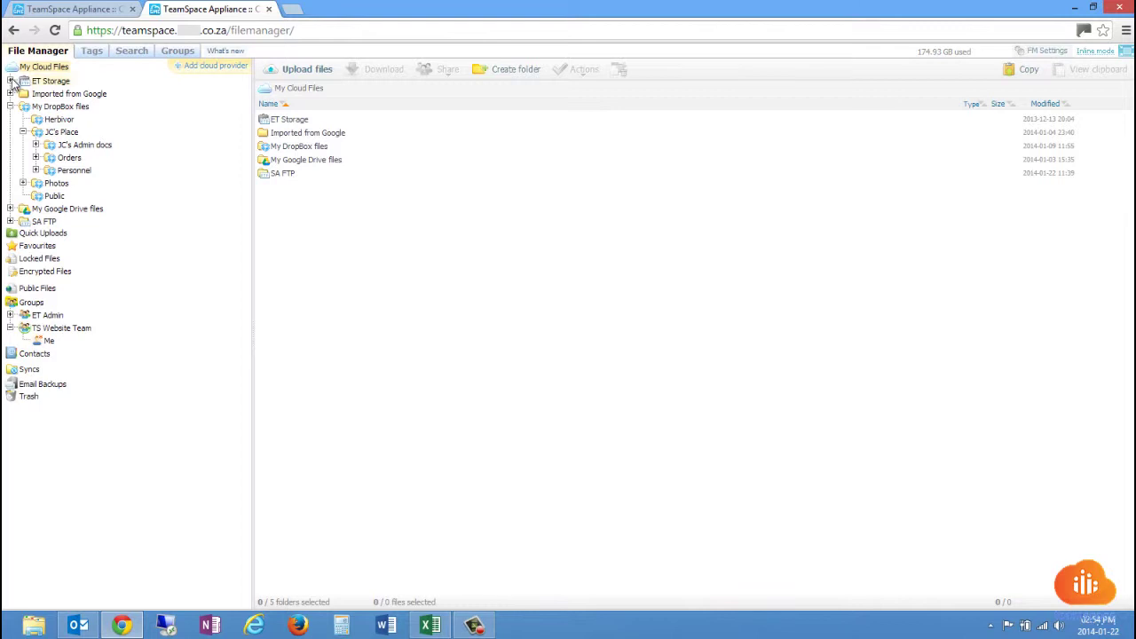
pyautogui.click(10, 81)
# In Admin, post the comment 'File demo edited' on the Timesheet file.
pyautogui.click(55, 94)
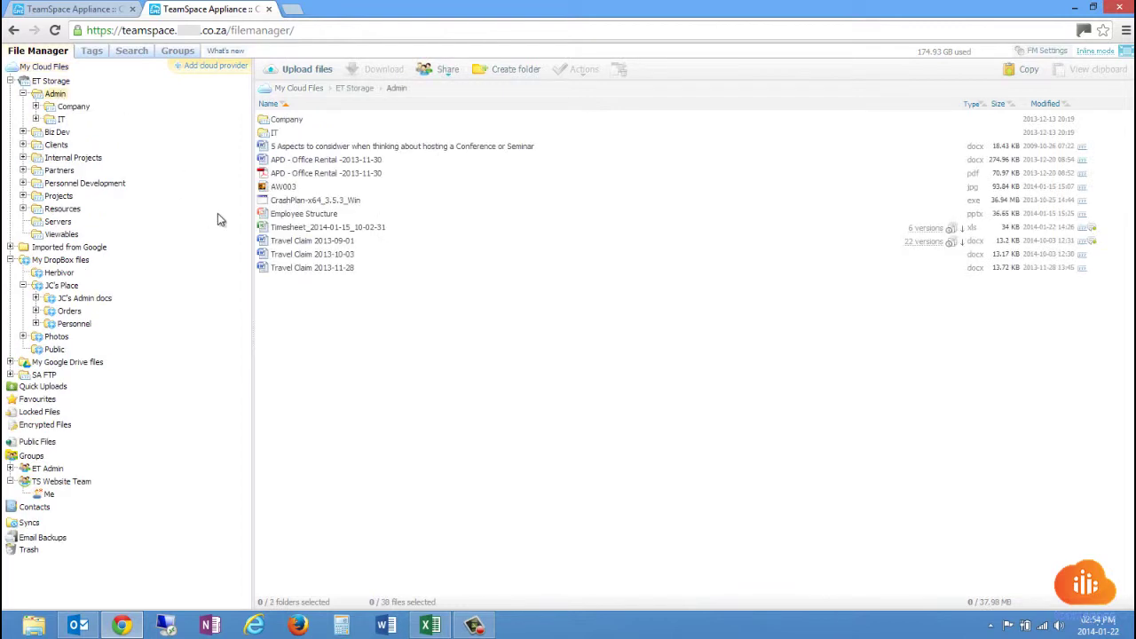
pyautogui.click(860, 231)
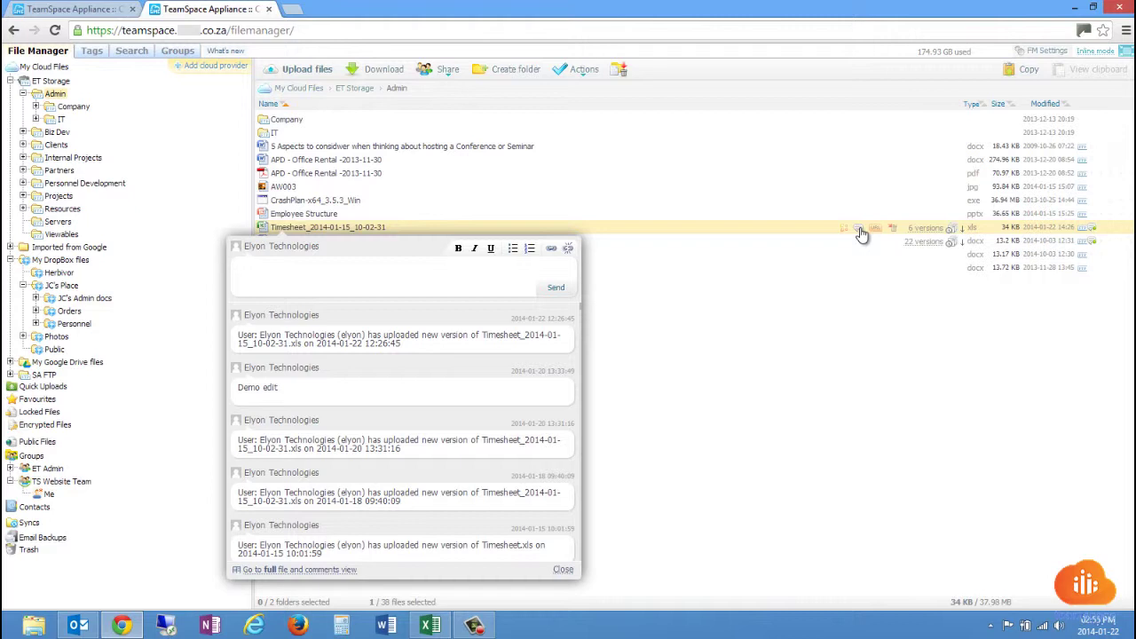
pyautogui.click(452, 290)
pyautogui.write('File demo edited')
pyautogui.click(536, 297)
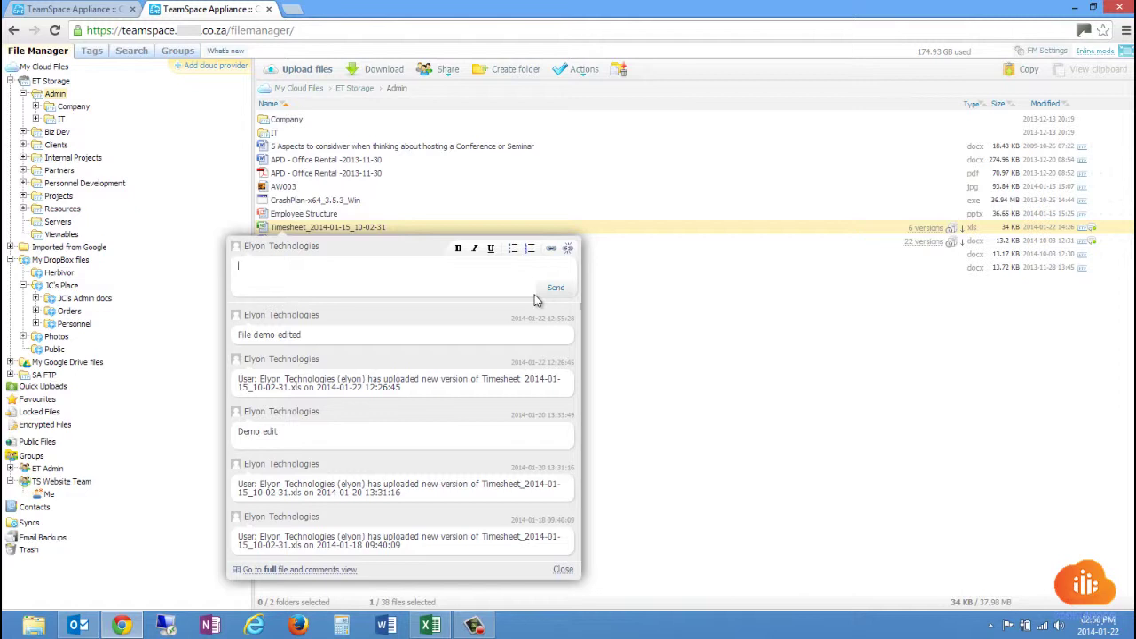
pyautogui.moveTo(495, 335)
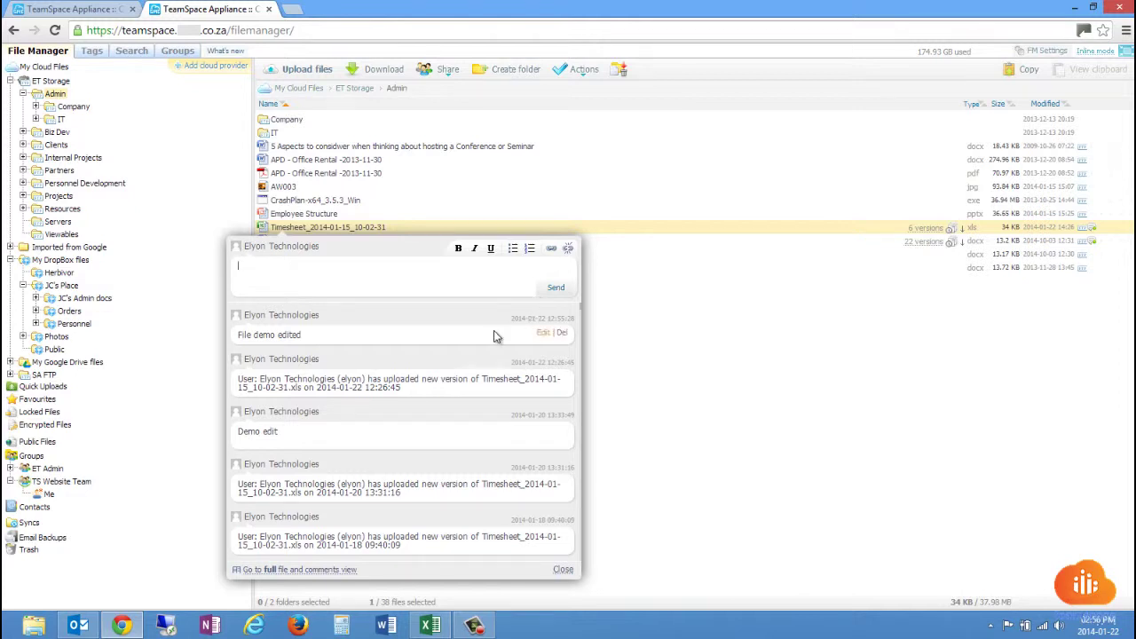
# Append ' - changed' so the Timesheet comment reads 'File demo edited - changed', save, and close the panel.
pyautogui.click(542, 336)
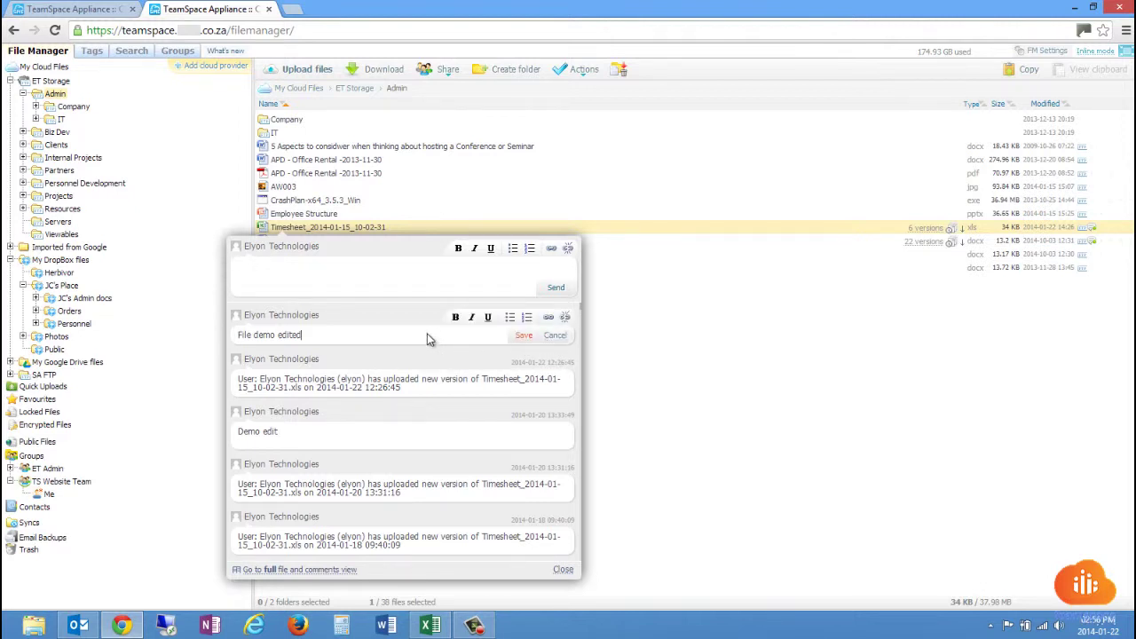
pyautogui.write('- changed')
pyautogui.click(526, 336)
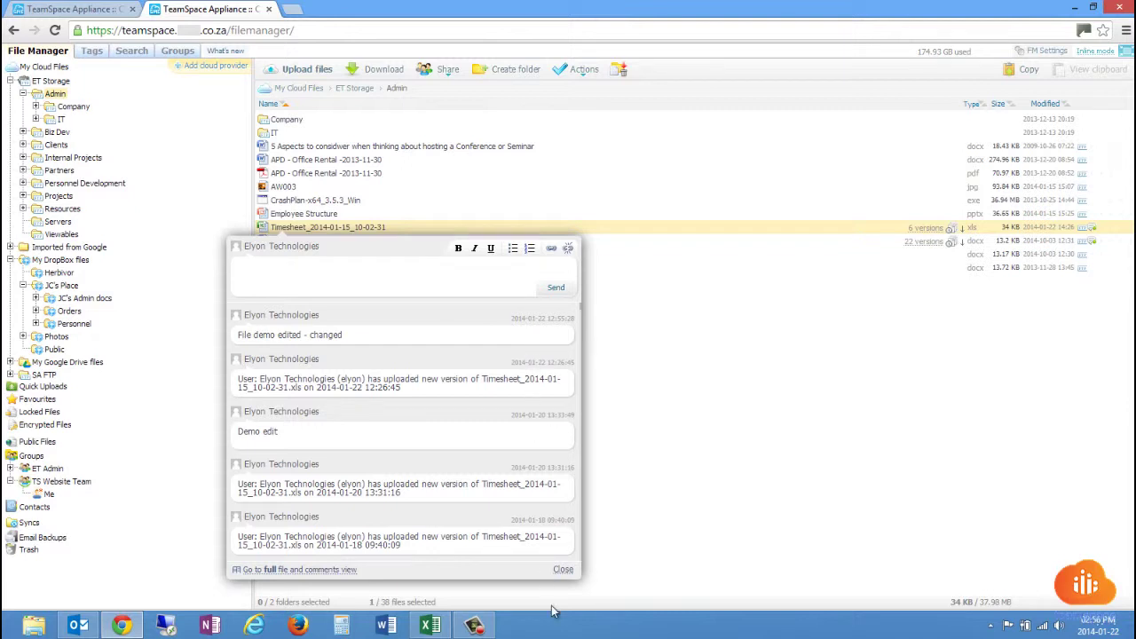
pyautogui.click(563, 570)
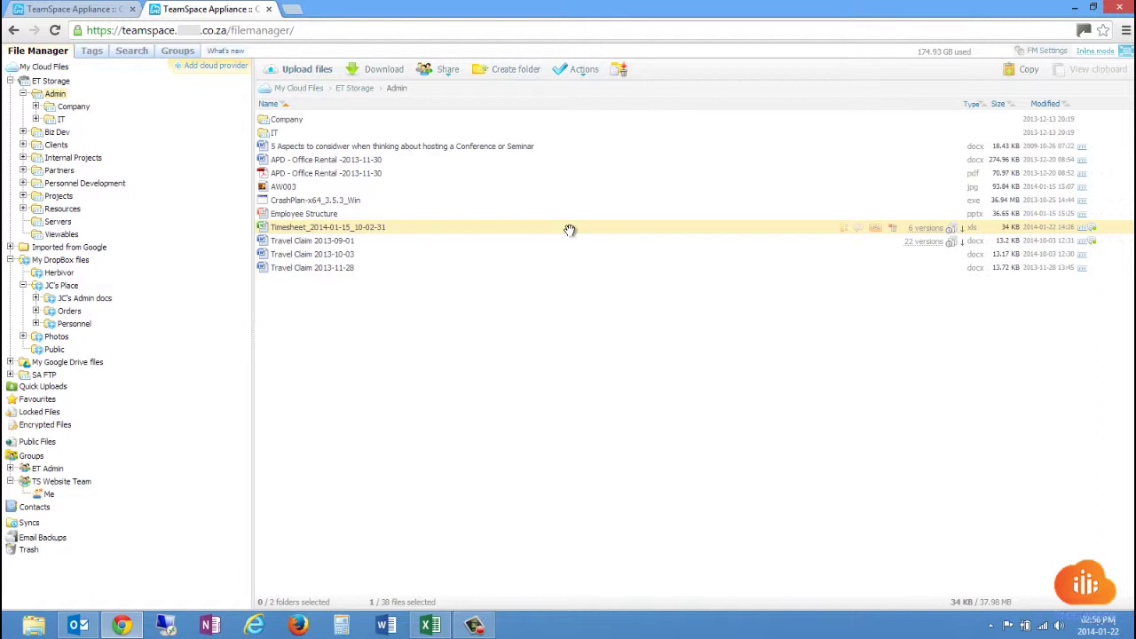
# Lock the Timesheet file, then unlock it again from its right-click menu.
pyautogui.rightClick(570, 230)
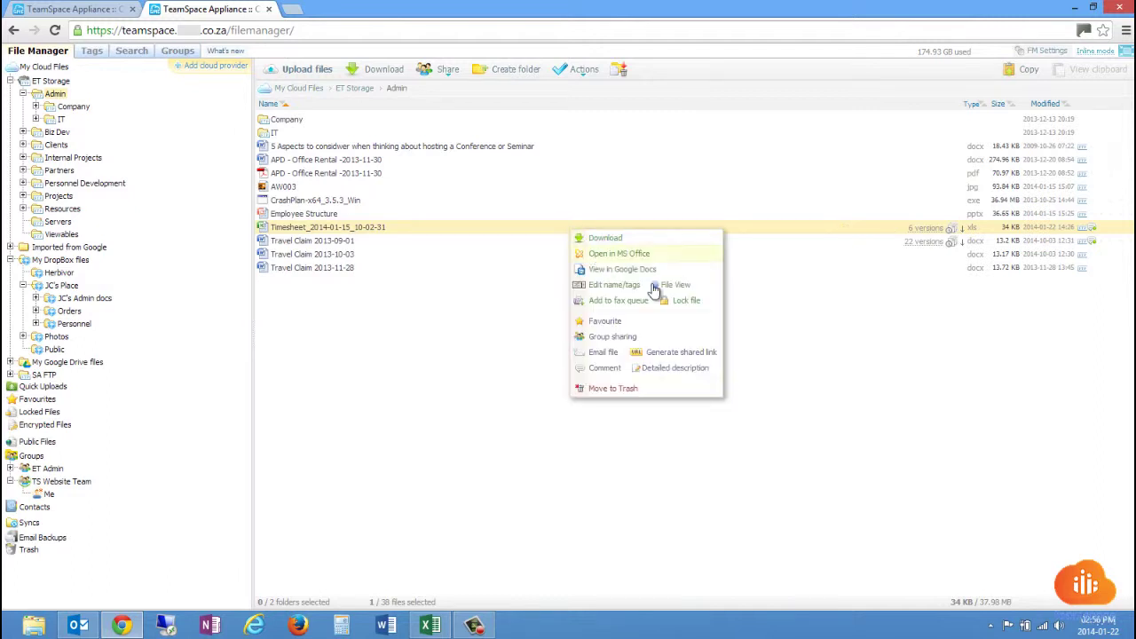
pyautogui.click(689, 302)
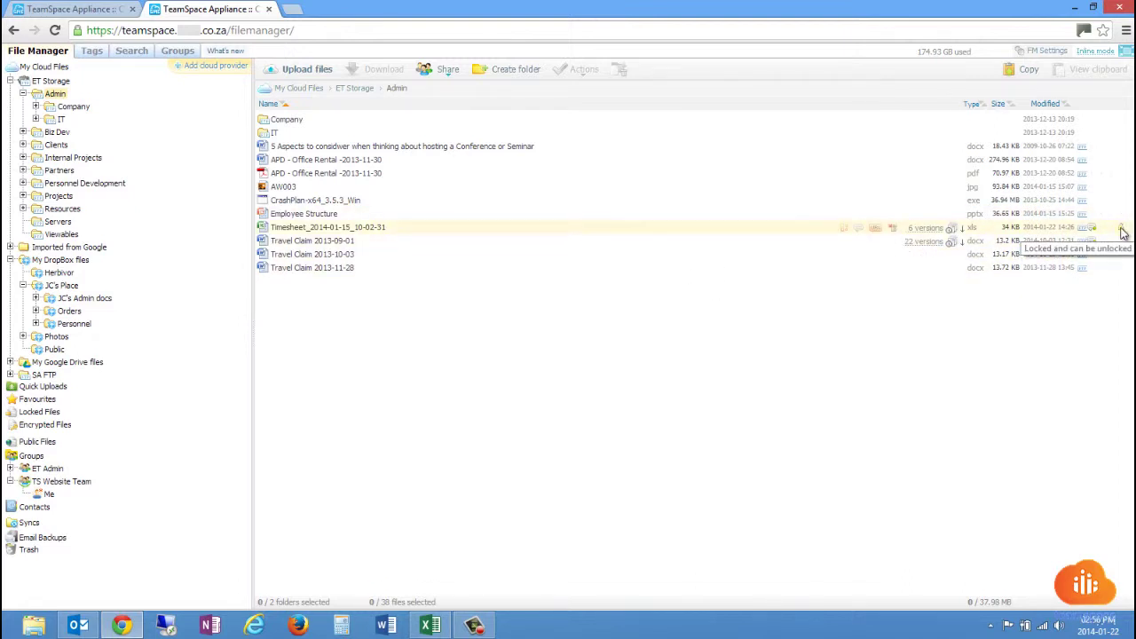
pyautogui.rightClick(719, 235)
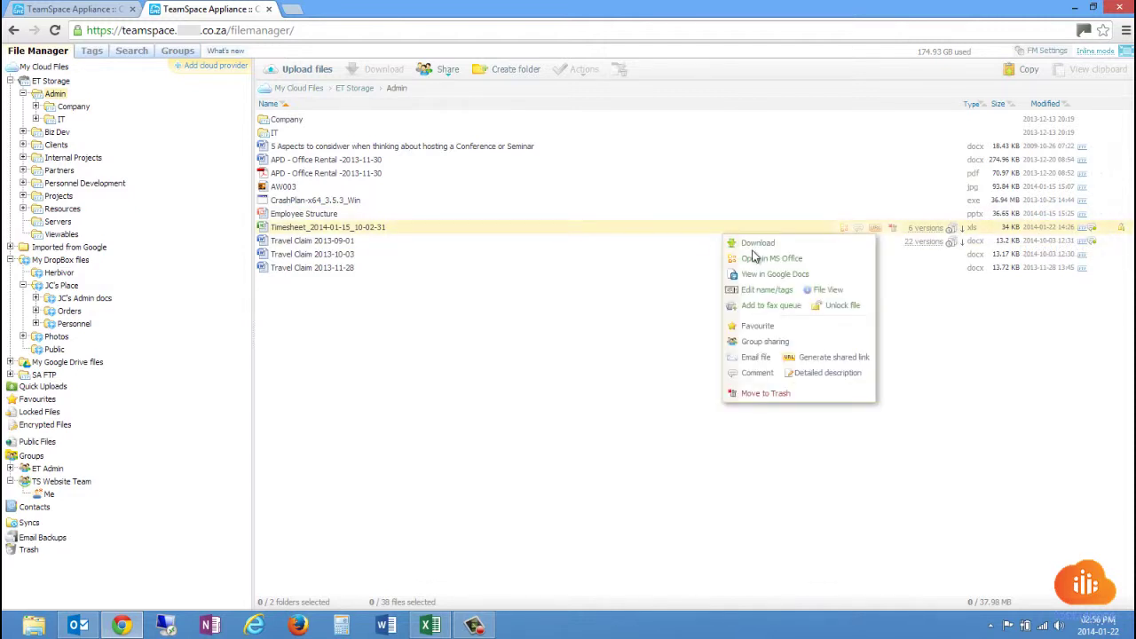
pyautogui.click(825, 305)
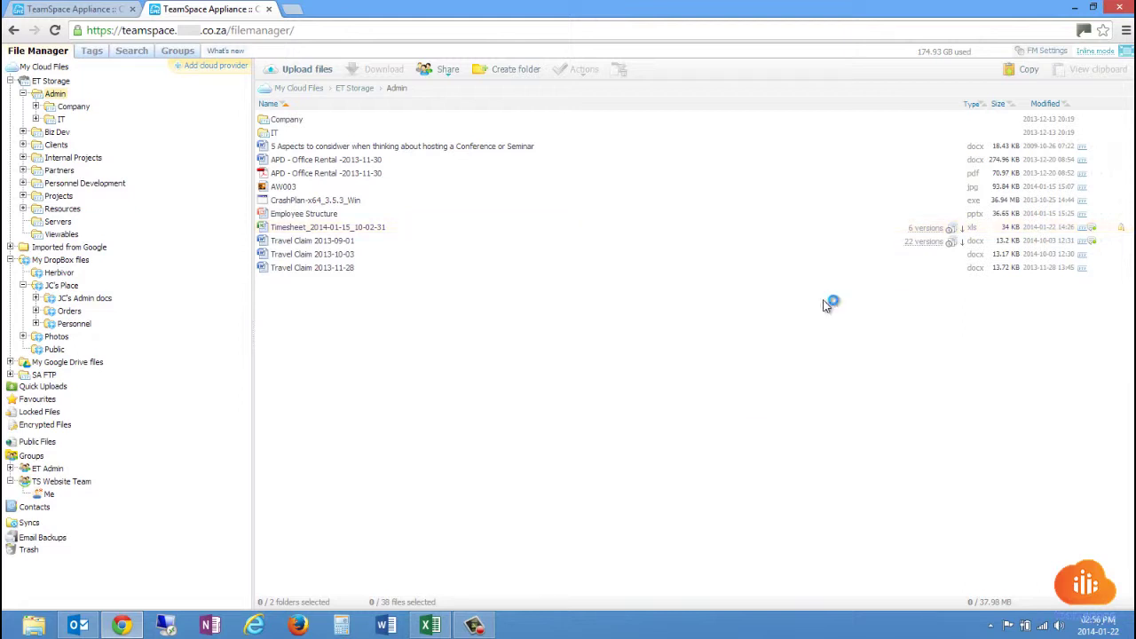
pyautogui.rightClick(444, 230)
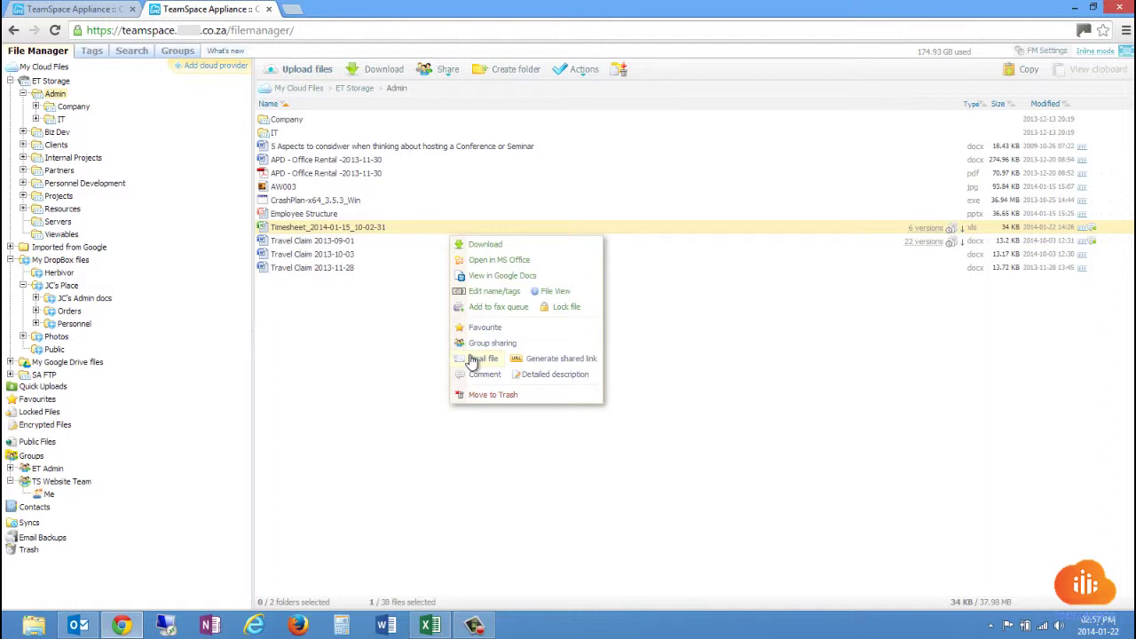
pyautogui.click(479, 359)
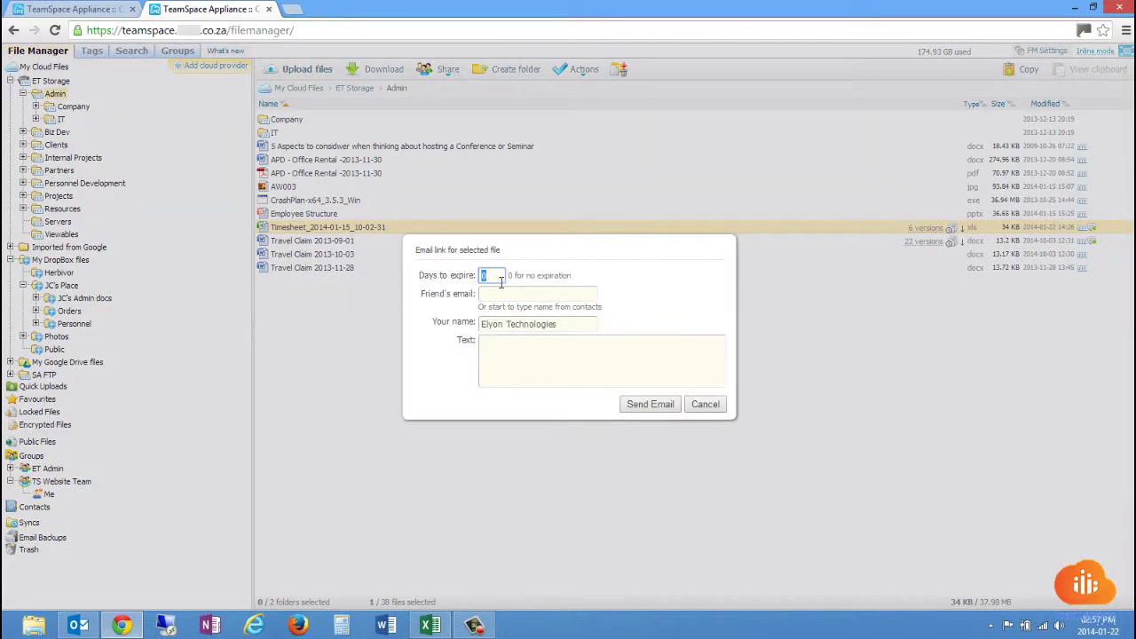
pyautogui.write('4')
pyautogui.click(502, 290)
pyautogui.click(549, 362)
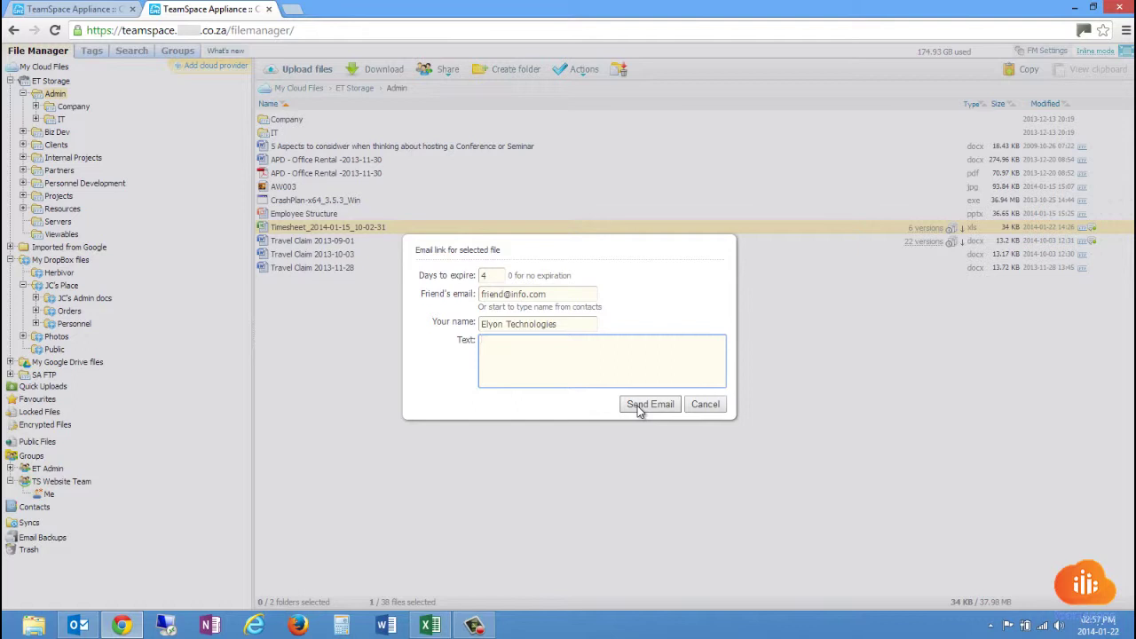
pyautogui.click(707, 410)
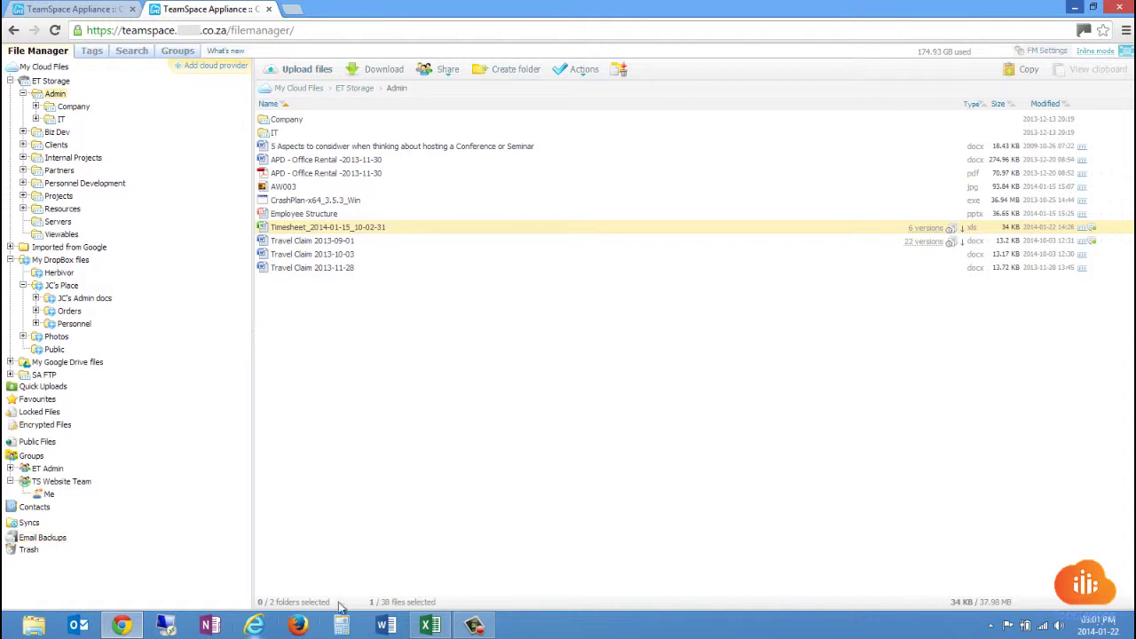
# Reveal the hidden tray icons and open the TeamSpace tray icon's cloud tools menu.
pyautogui.click(991, 626)
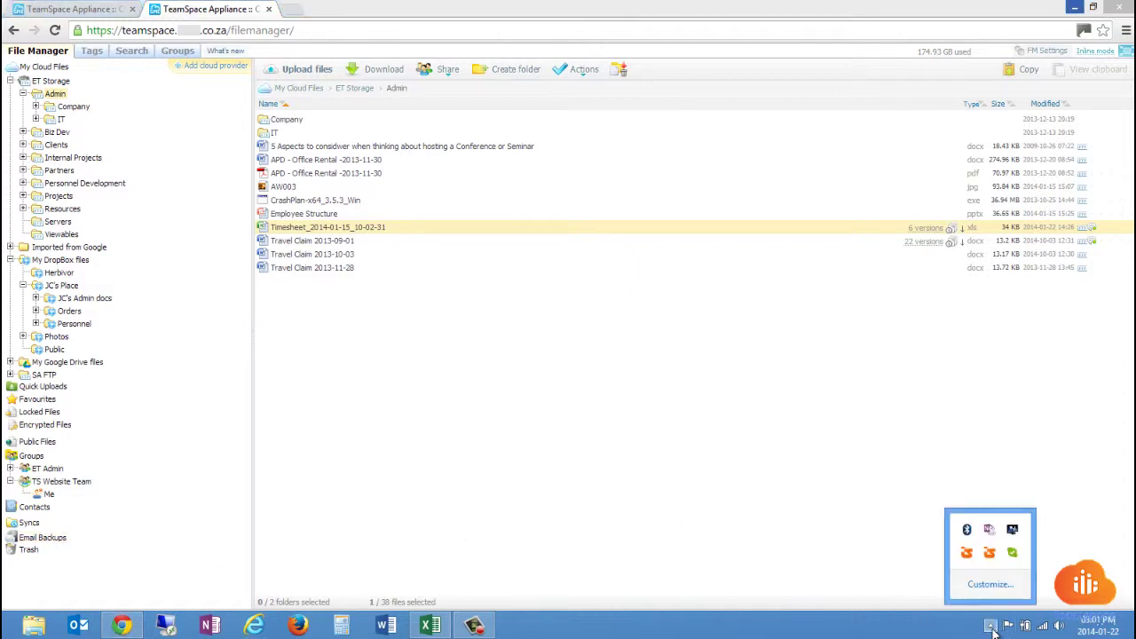
pyautogui.rightClick(967, 554)
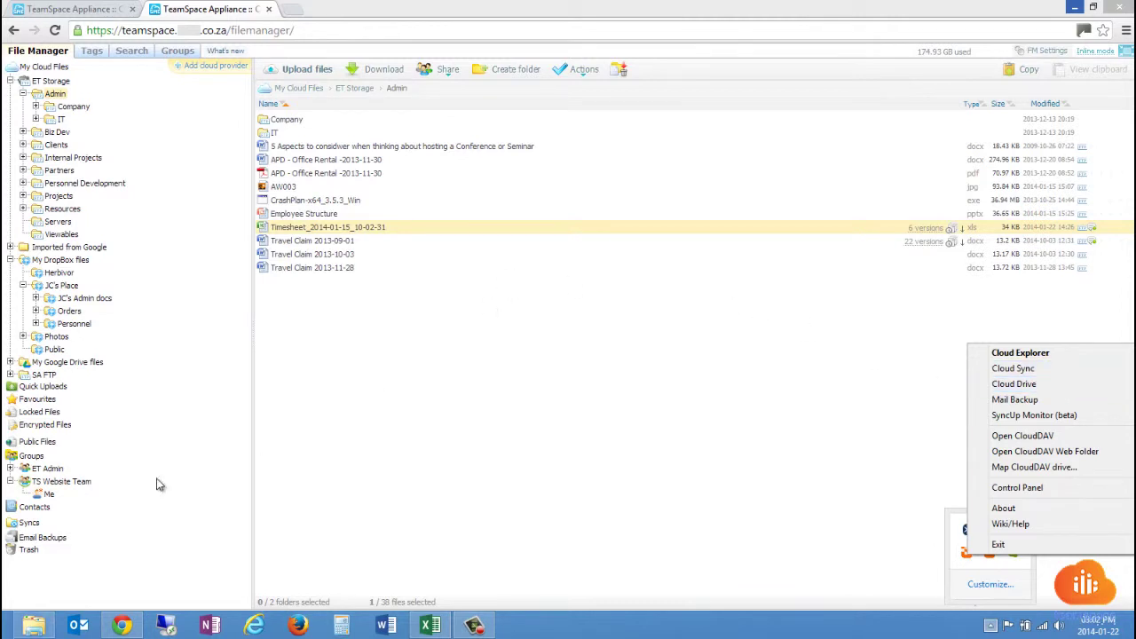
# Browse CloudDrive (S:) to ET Storage's Admin folder, view Timesheet_2014-01-15_10-00-58.xls, then close Explorer.
pyautogui.click(34, 626)
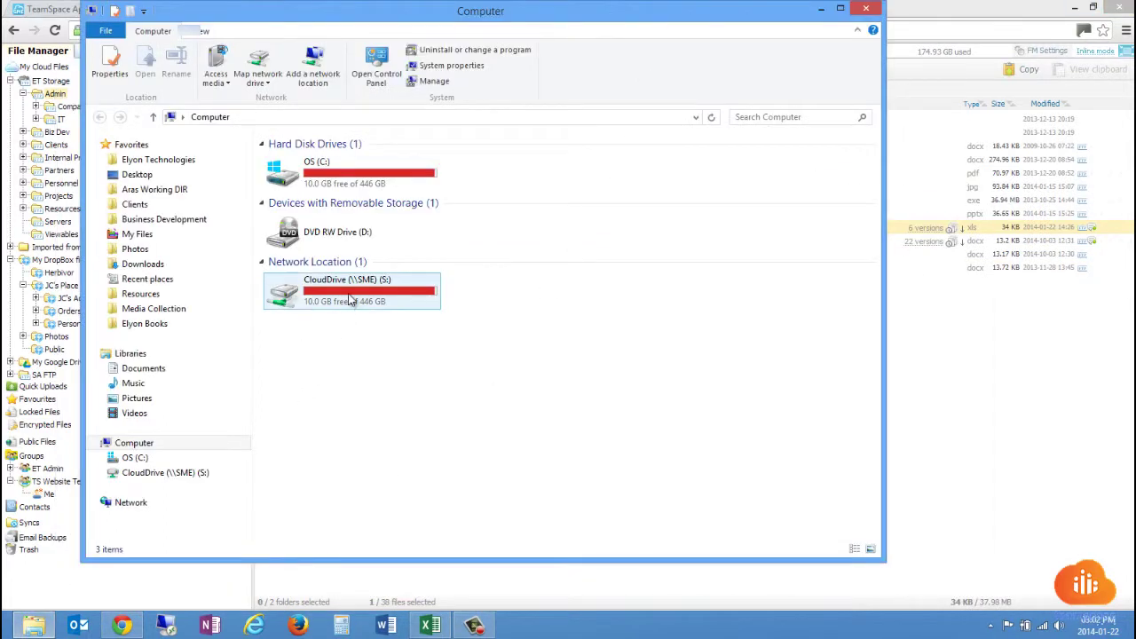
pyautogui.click(352, 300)
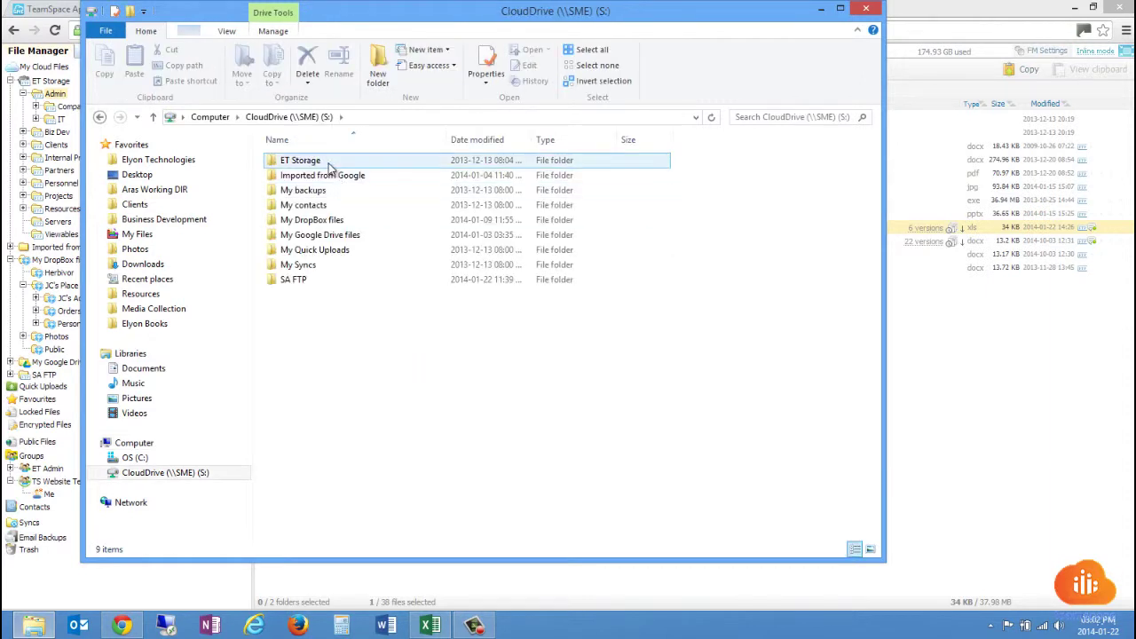
pyautogui.doubleClick(328, 165)
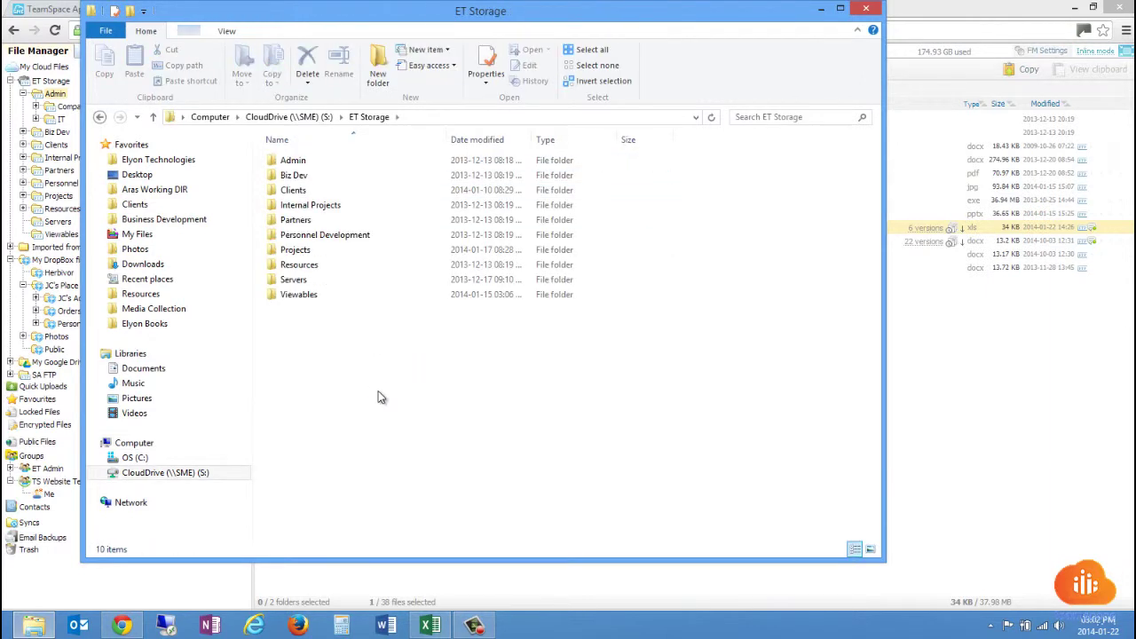
pyautogui.click(325, 162)
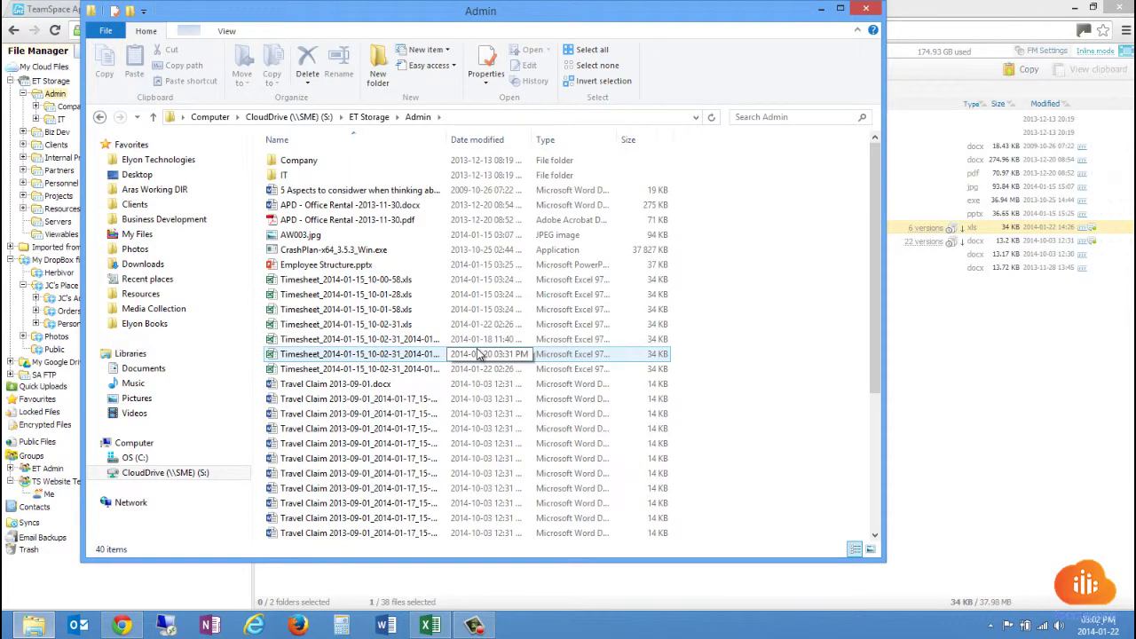
pyautogui.moveTo(447, 139); pyautogui.dragTo(537, 141)
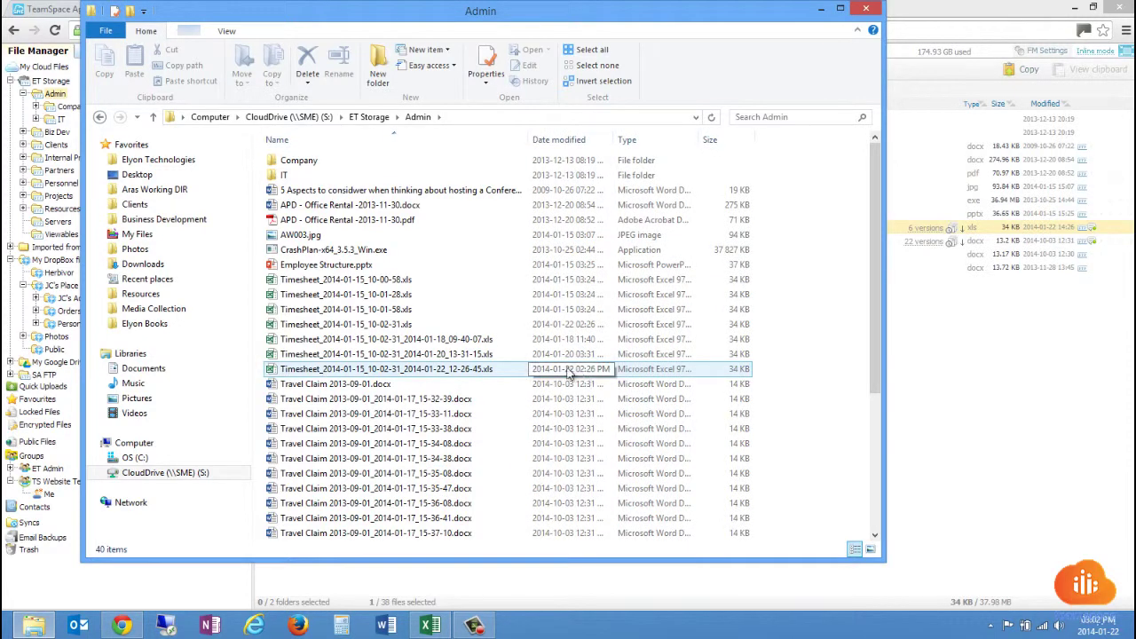
pyautogui.click(417, 280)
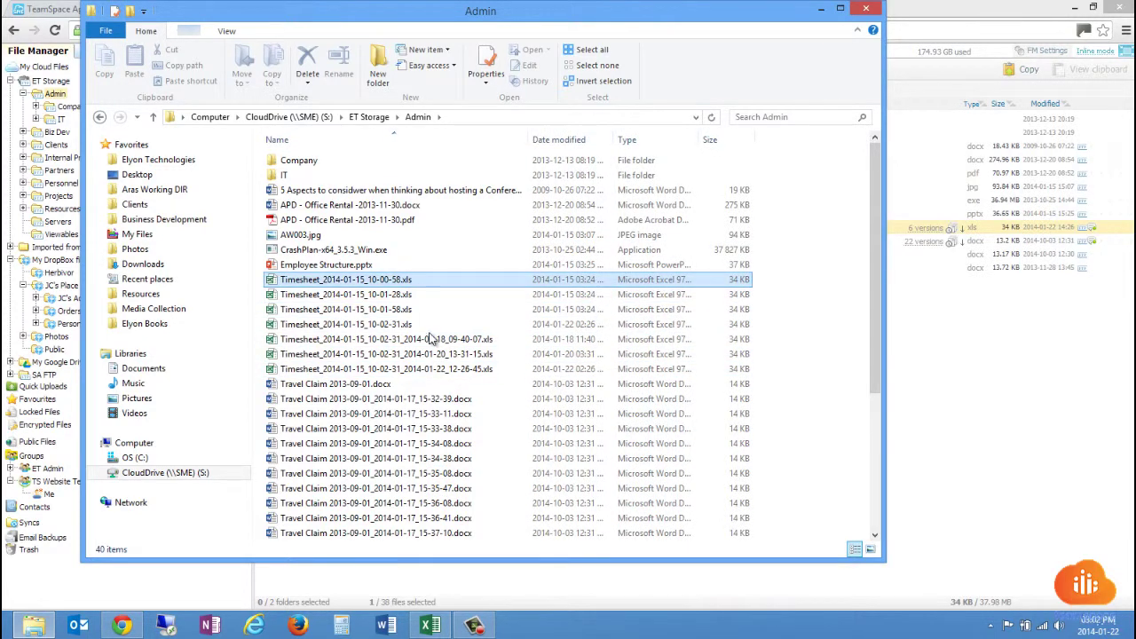
pyautogui.click(868, 11)
pyautogui.click(990, 626)
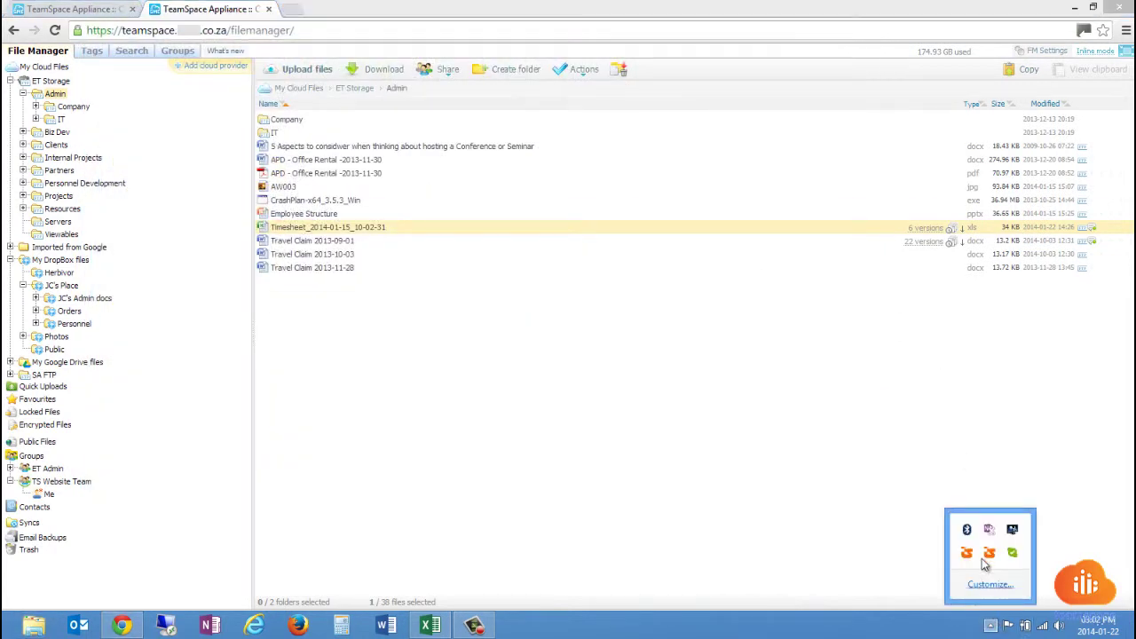
pyautogui.rightClick(969, 553)
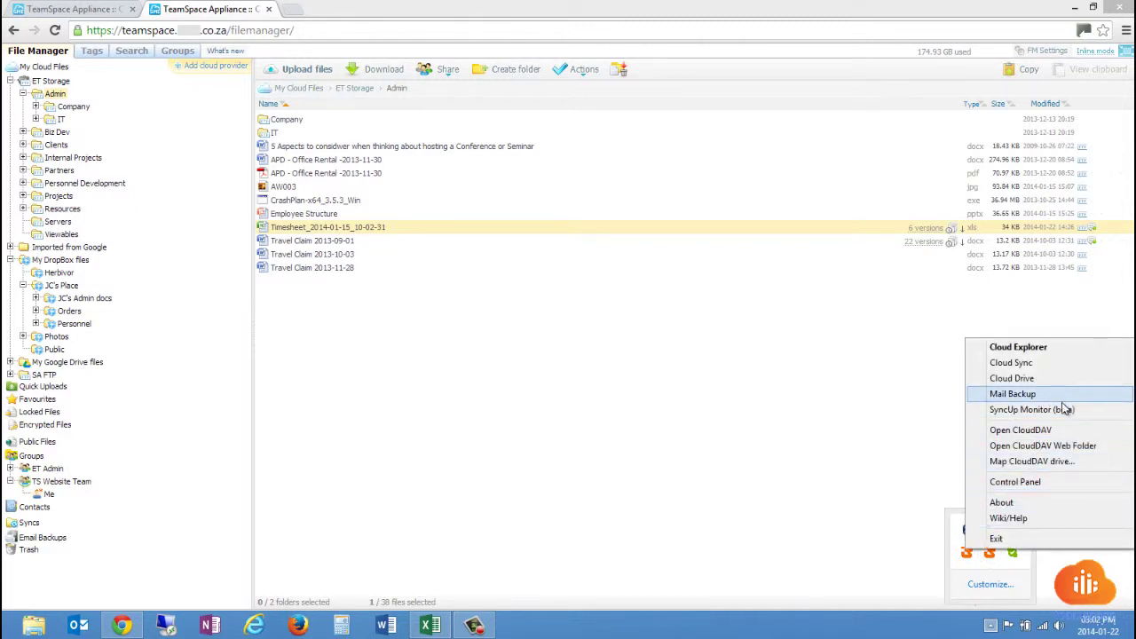
pyautogui.click(1030, 484)
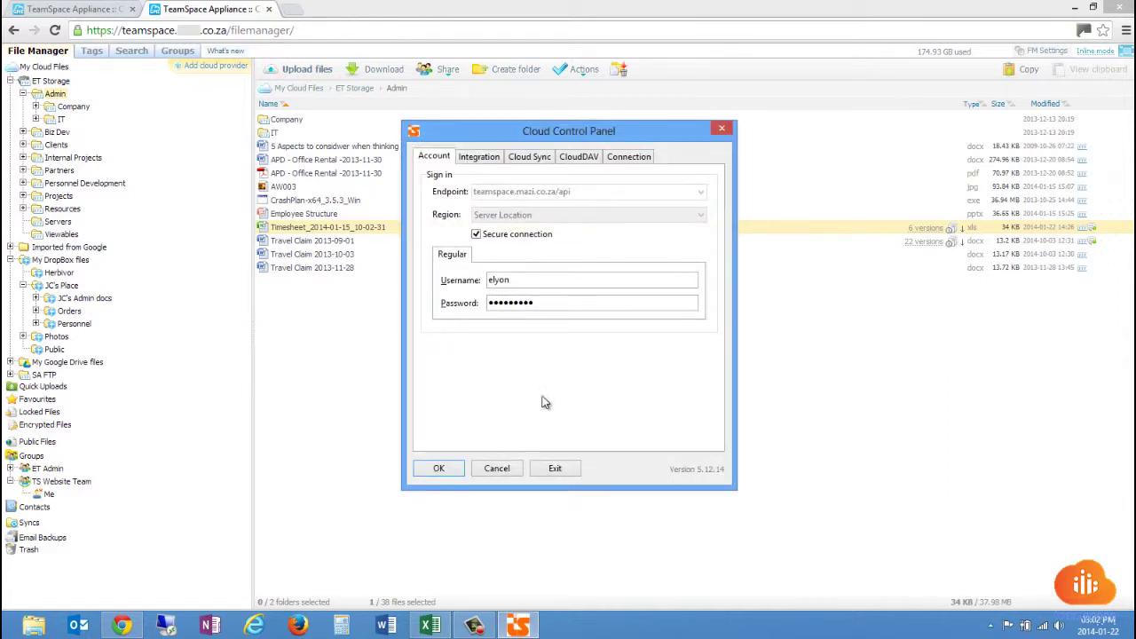
pyautogui.click(488, 163)
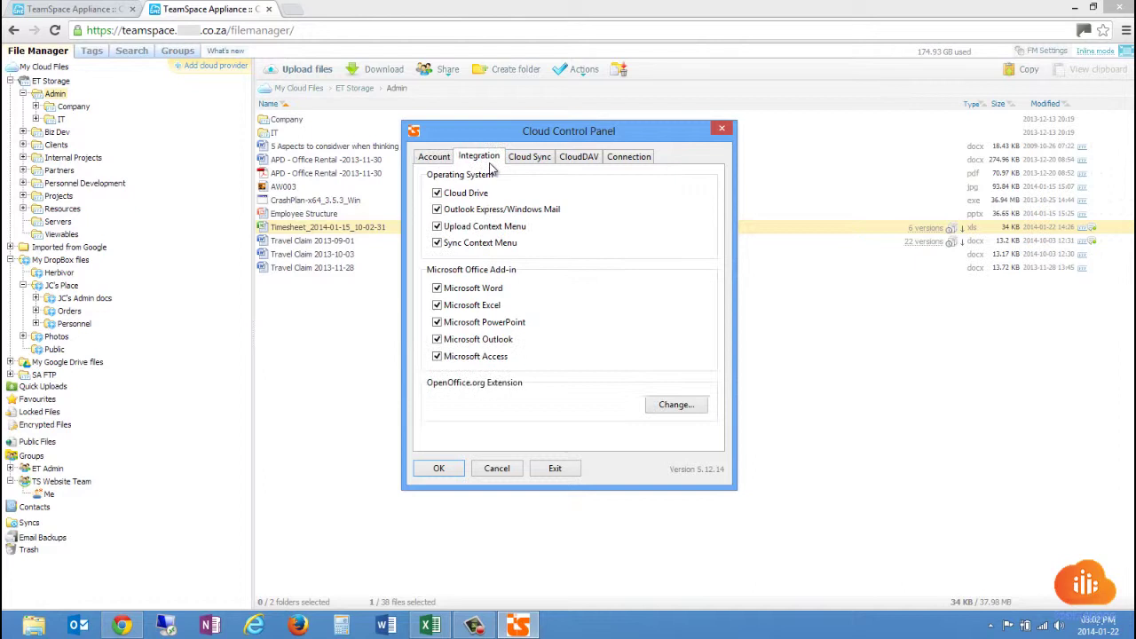
pyautogui.click(530, 162)
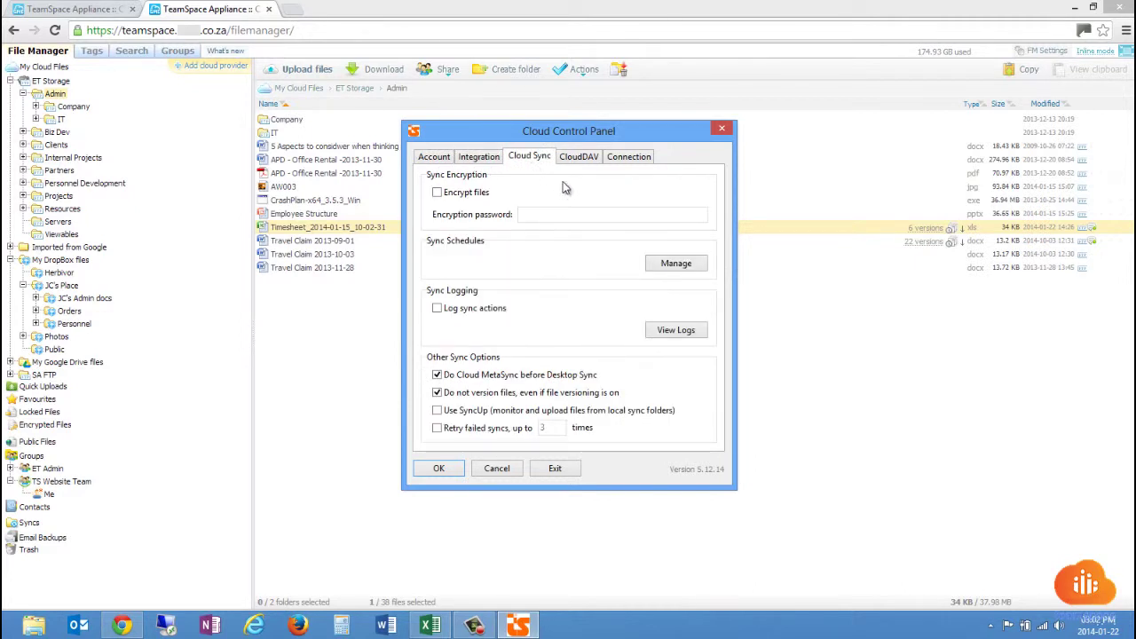
pyautogui.click(578, 157)
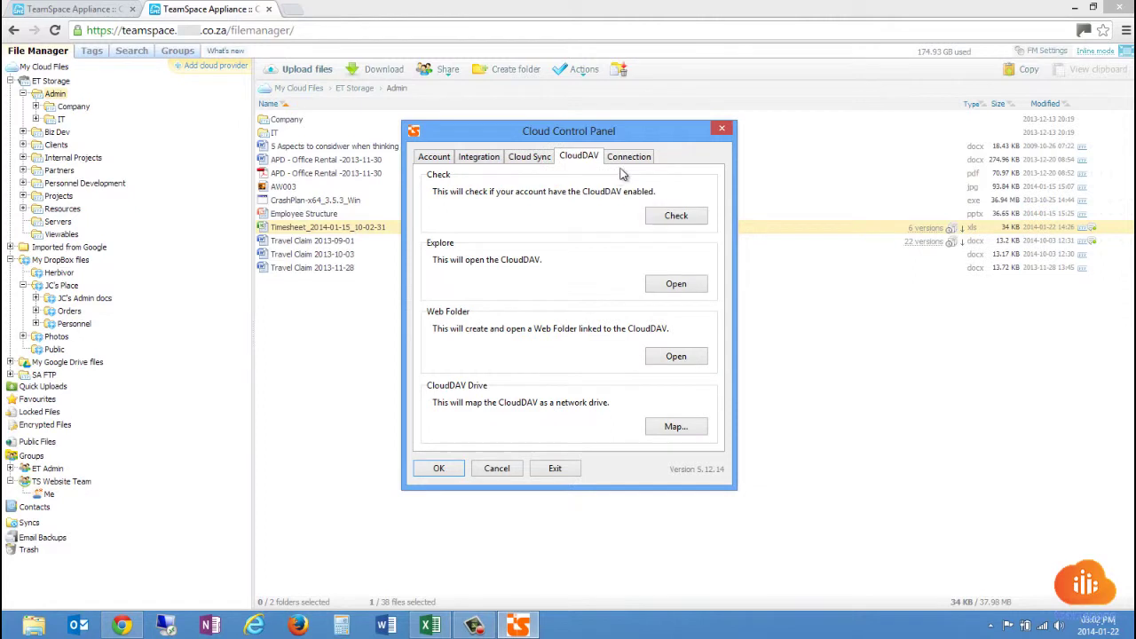
pyautogui.click(722, 129)
pyautogui.click(991, 626)
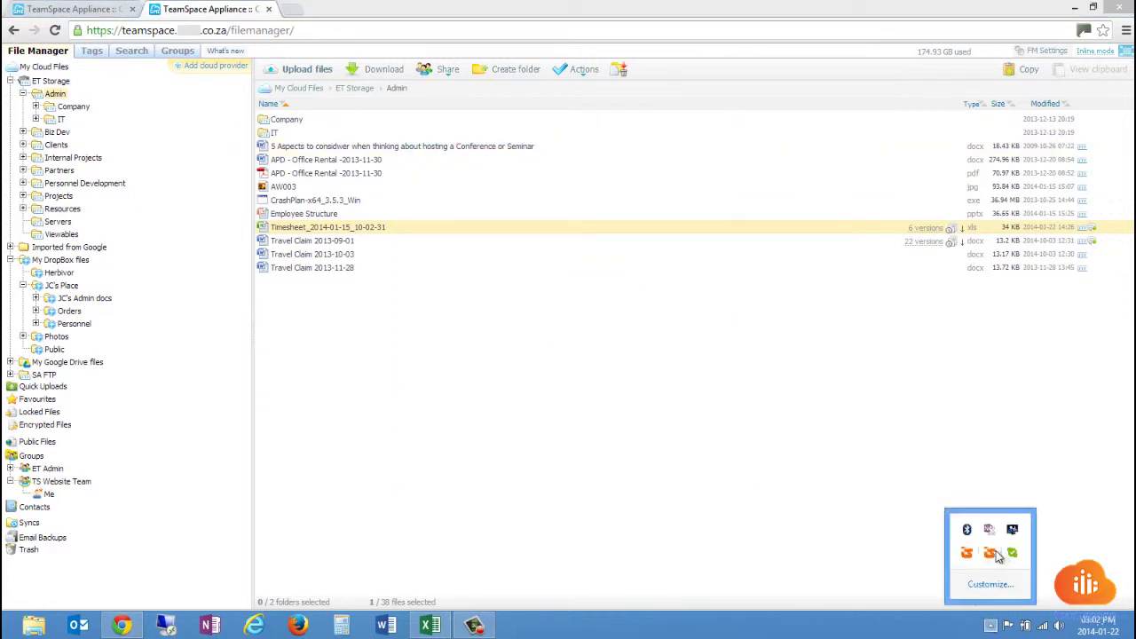
# Launch Cloud Sync from the tray menu and open ET Storage's Viewables folder.
pyautogui.rightClick(969, 552)
pyautogui.click(1022, 369)
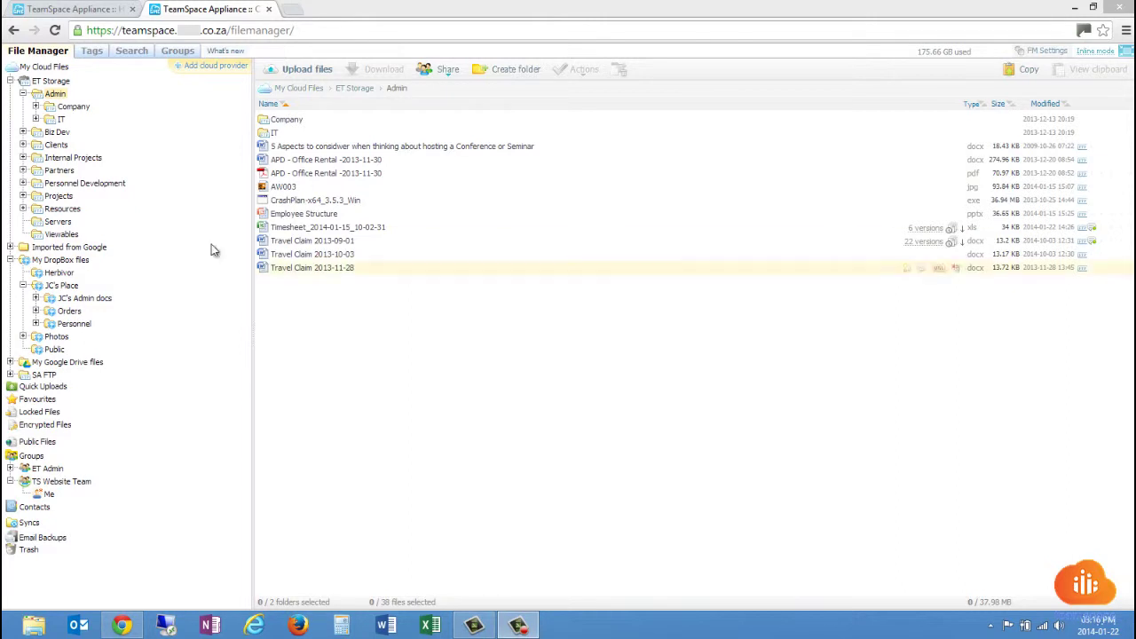
pyautogui.click(55, 235)
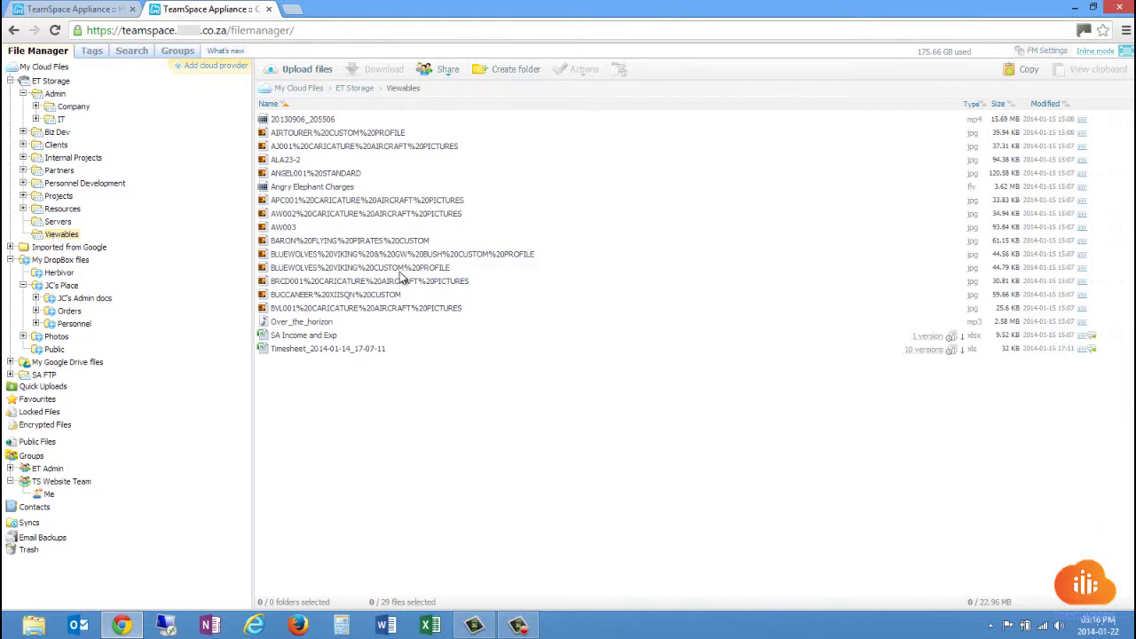
# Download SA Income and Exp.xlsx, show it in the Downloads folder, then close that window.
pyautogui.click(350, 336)
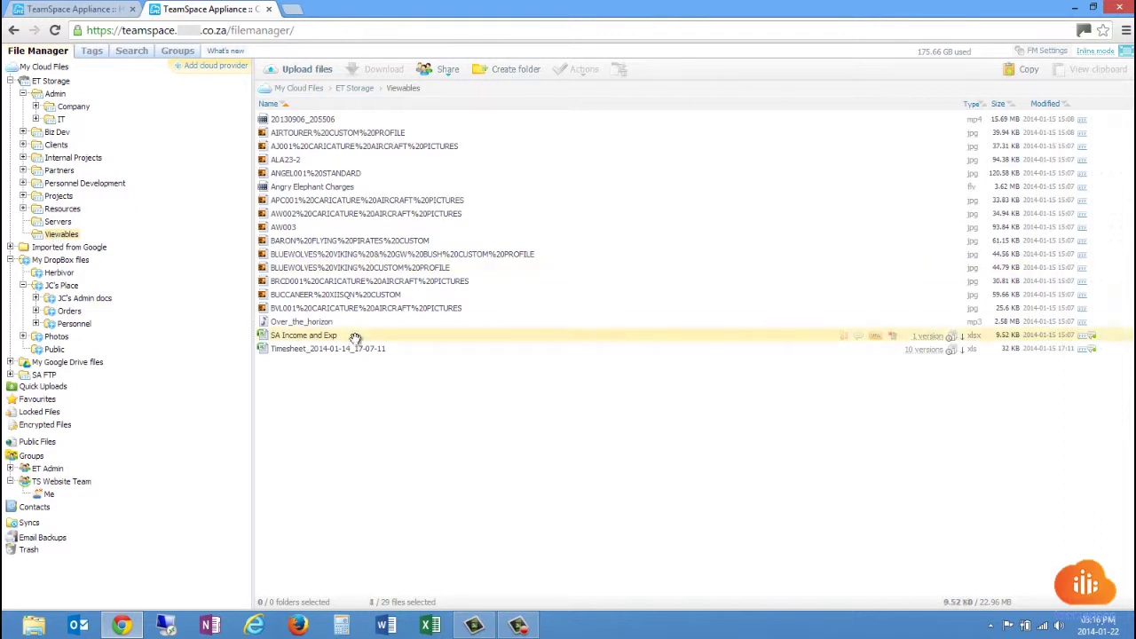
pyautogui.doubleClick(354, 338)
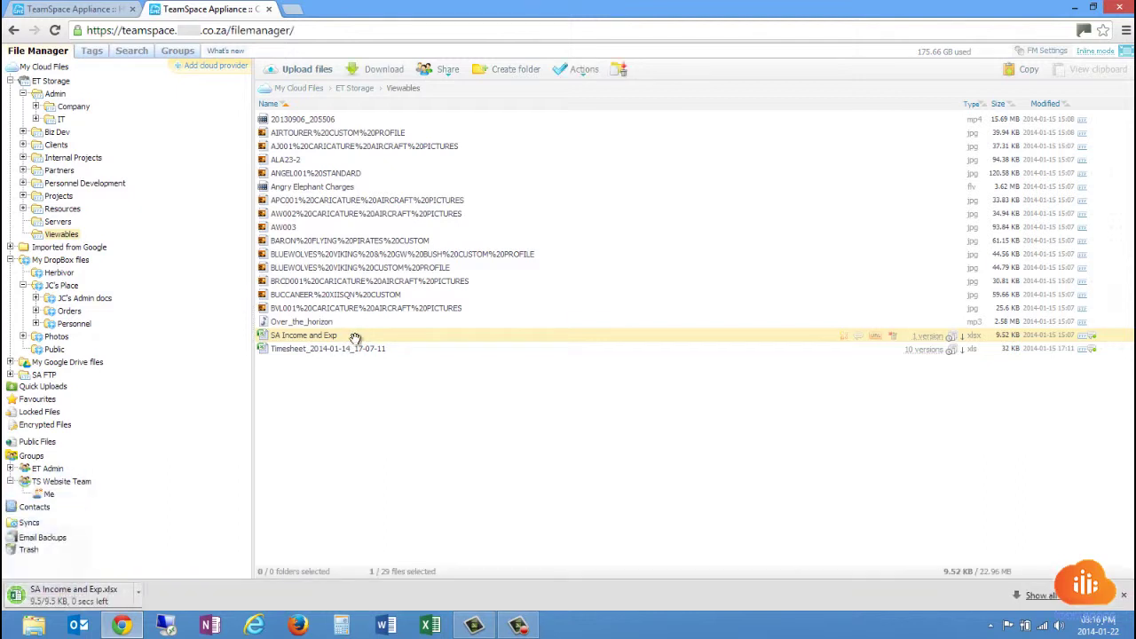
pyautogui.click(148, 596)
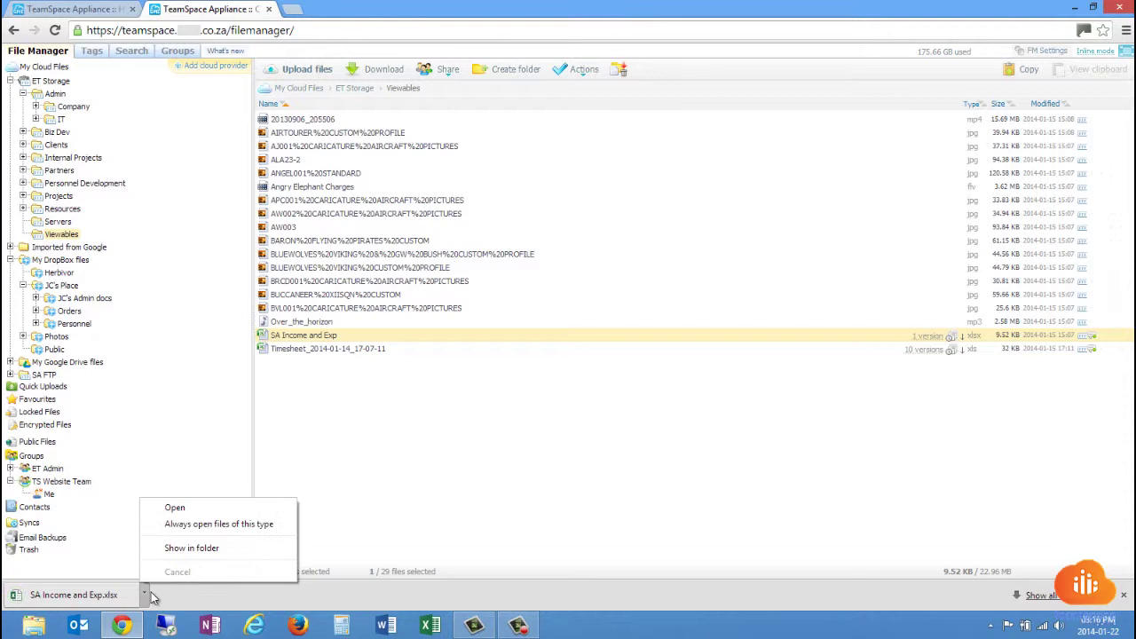
pyautogui.click(182, 548)
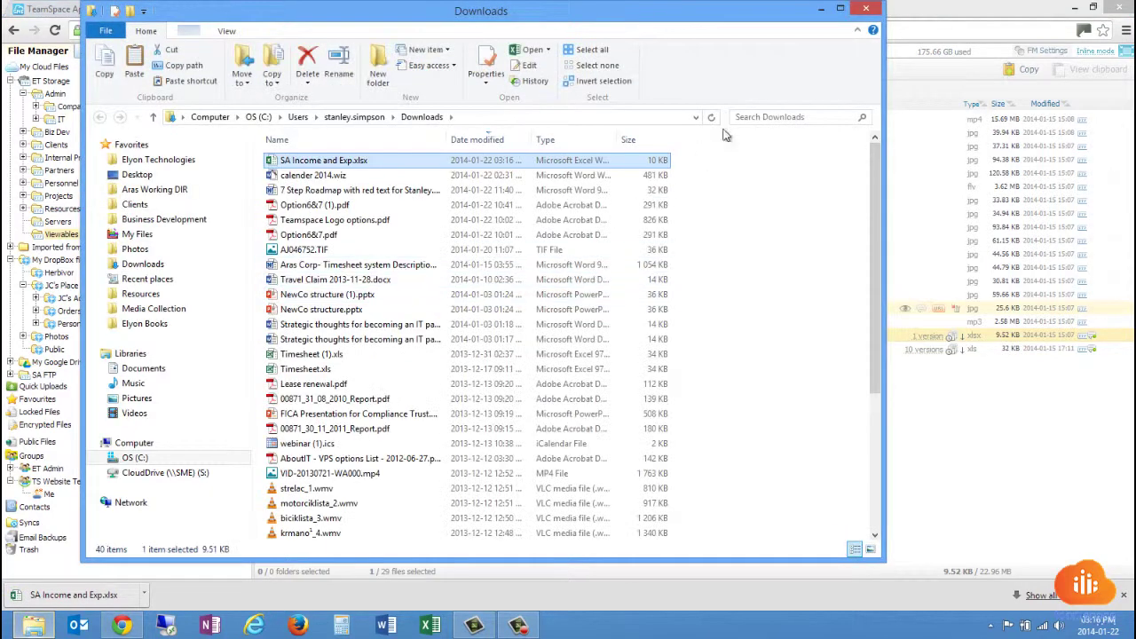
pyautogui.click(873, 9)
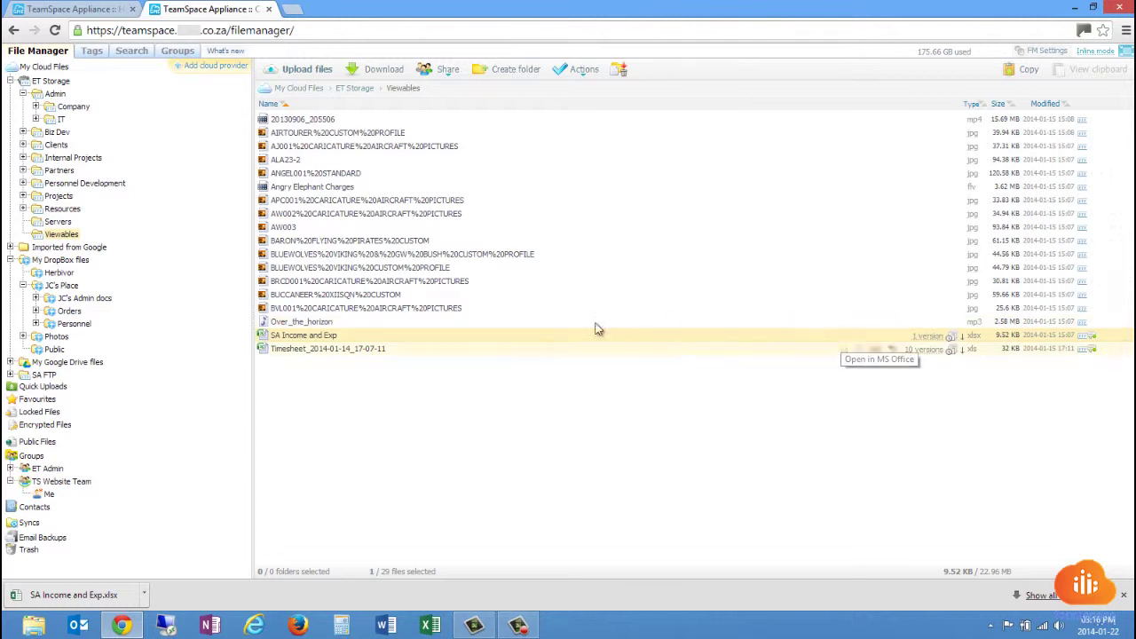
pyautogui.click(374, 138)
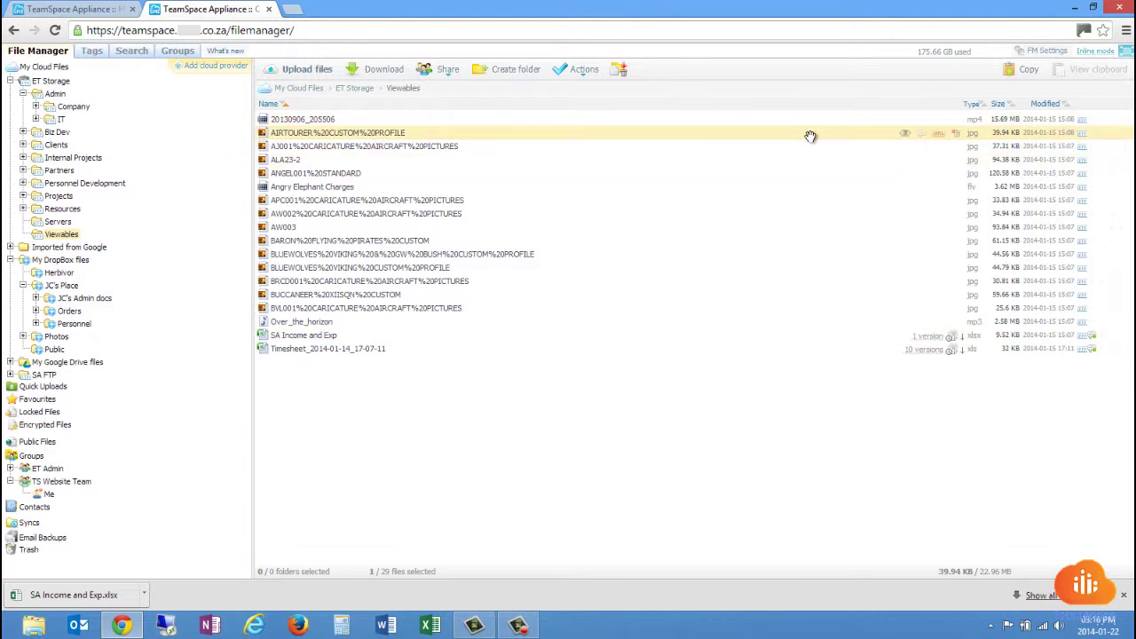
pyautogui.click(901, 134)
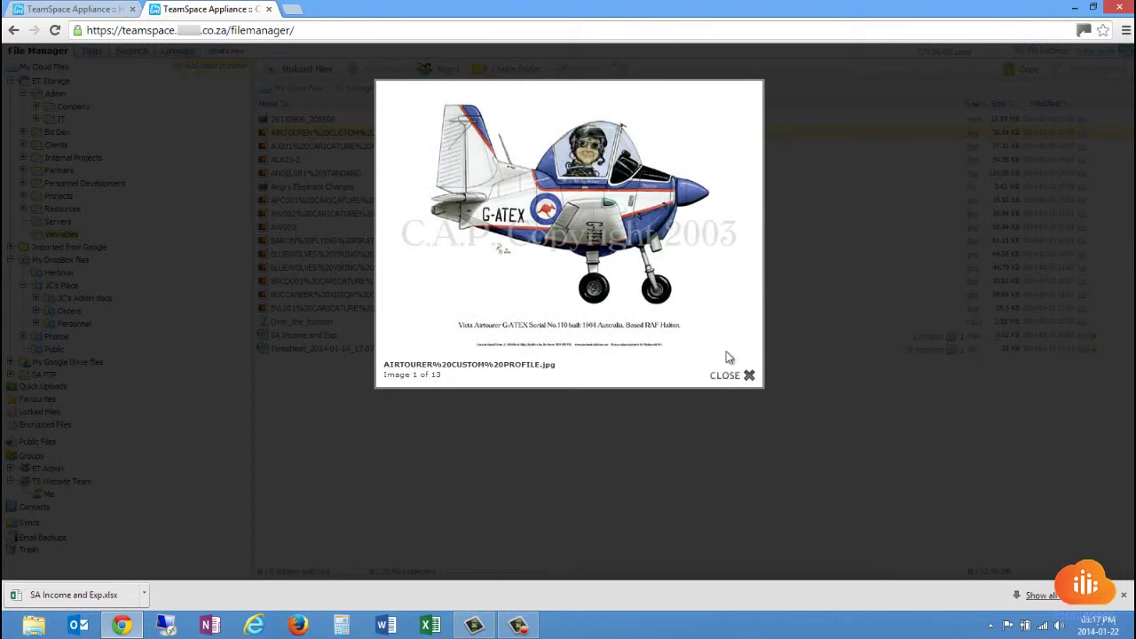
pyautogui.moveTo(741, 132)
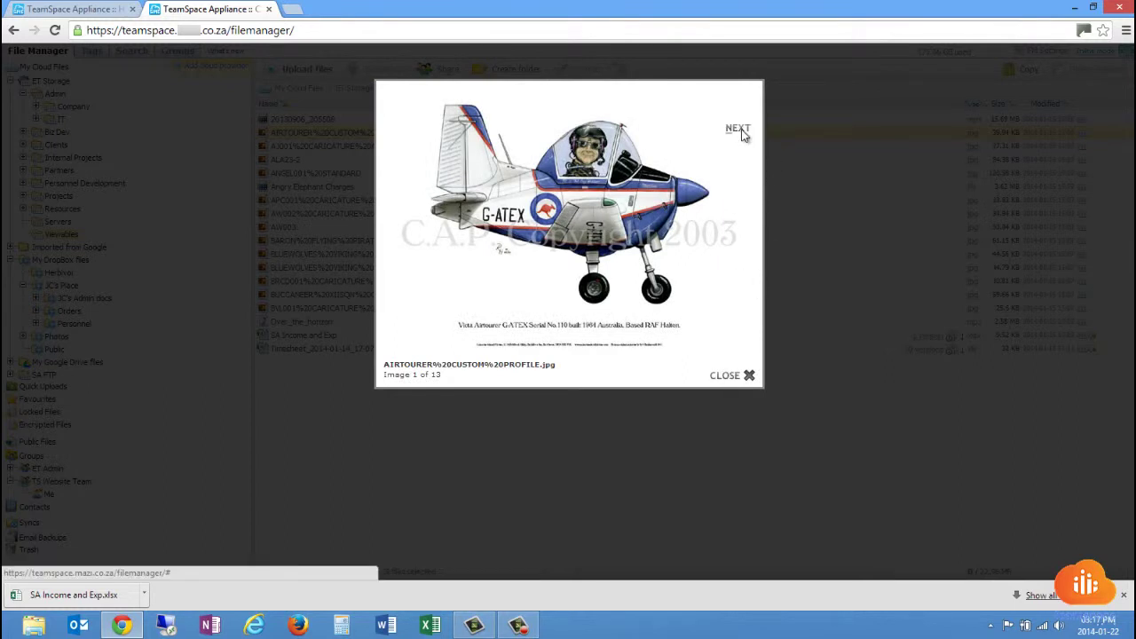
pyautogui.click(741, 131)
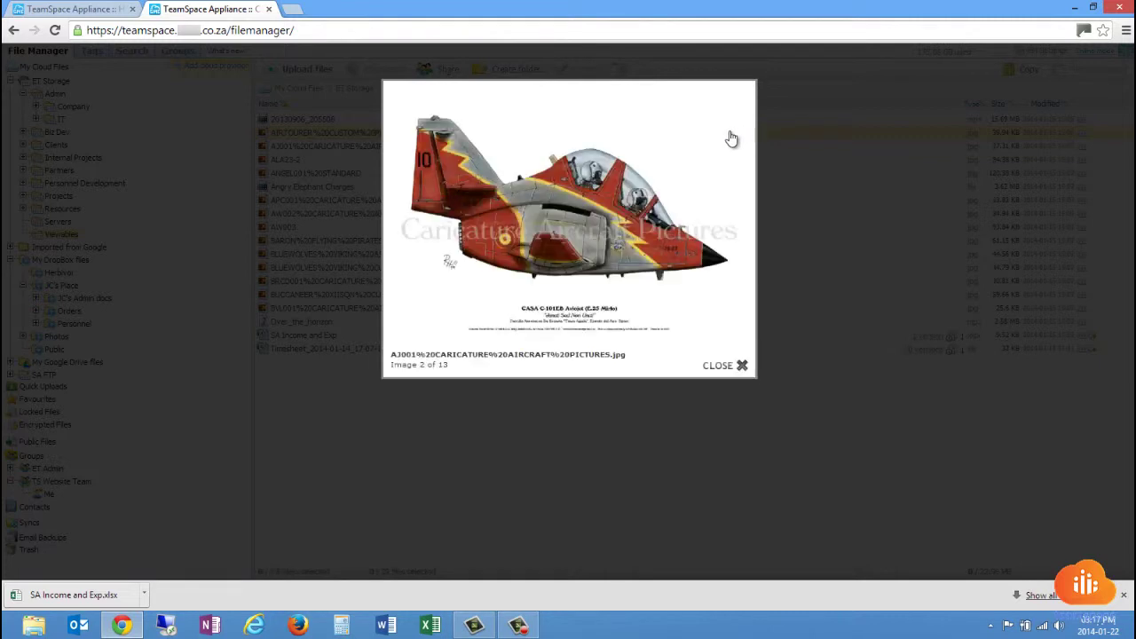
pyautogui.click(732, 128)
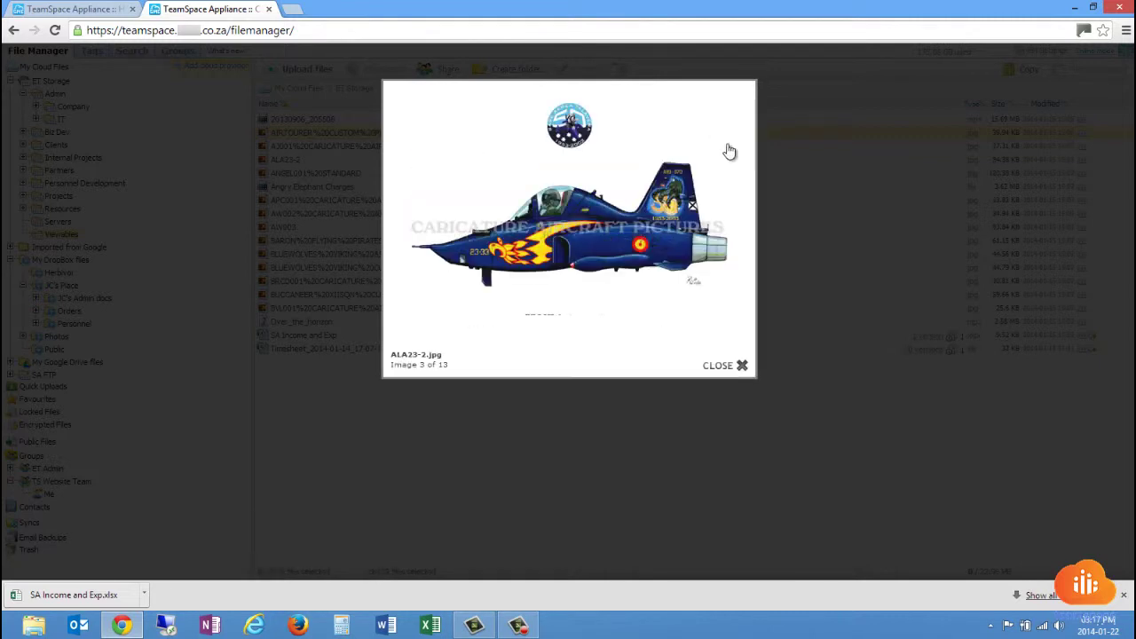
pyautogui.click(724, 139)
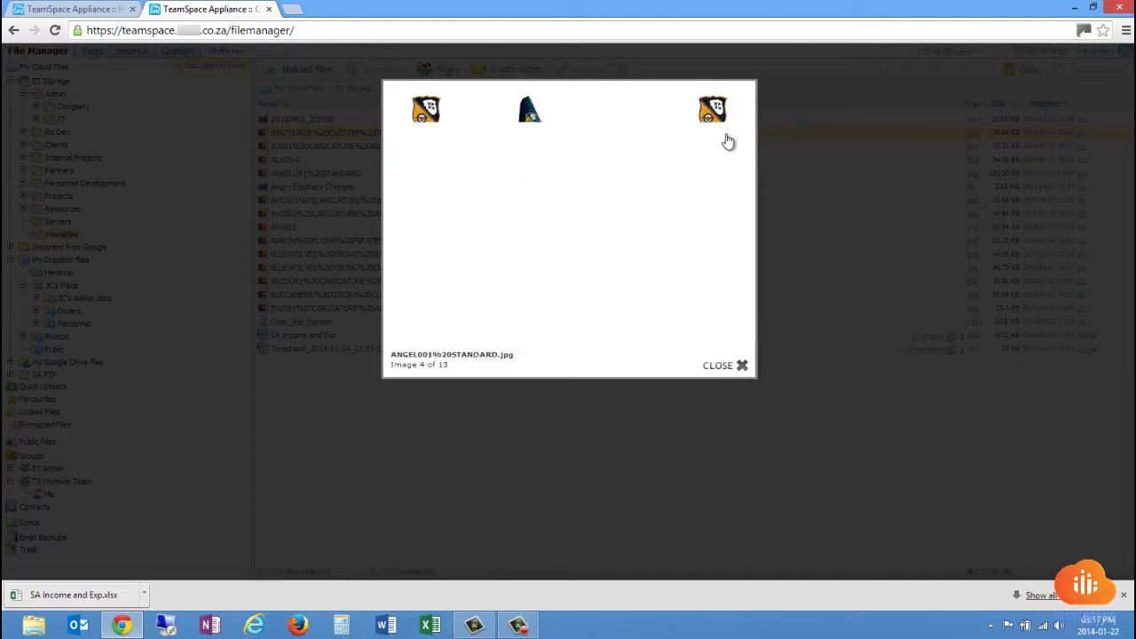
pyautogui.click(727, 130)
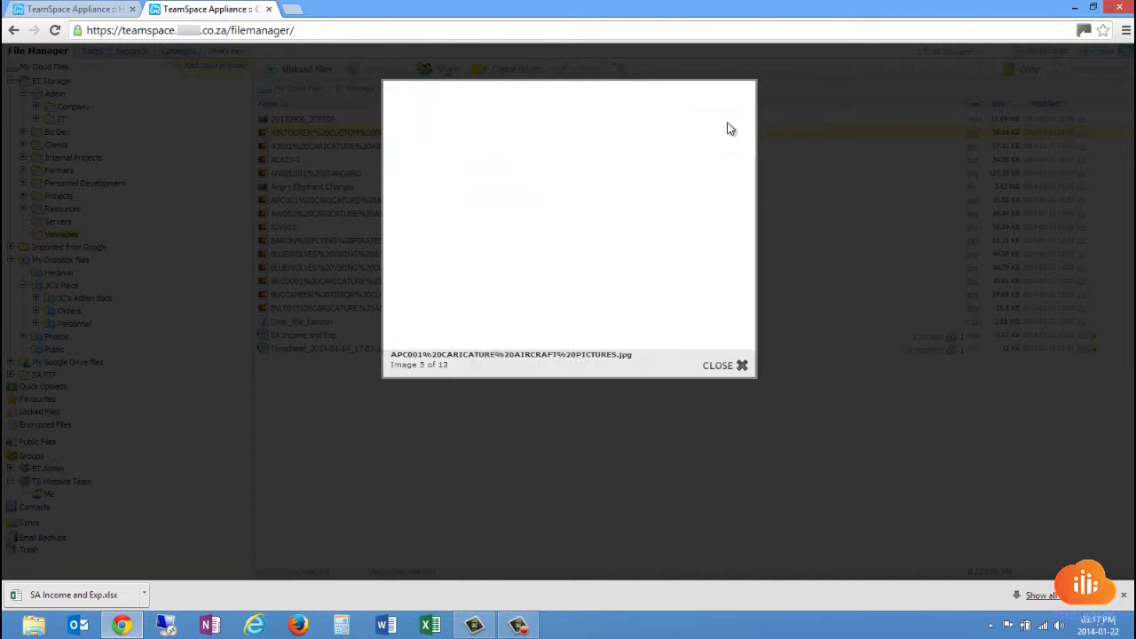
pyautogui.click(727, 130)
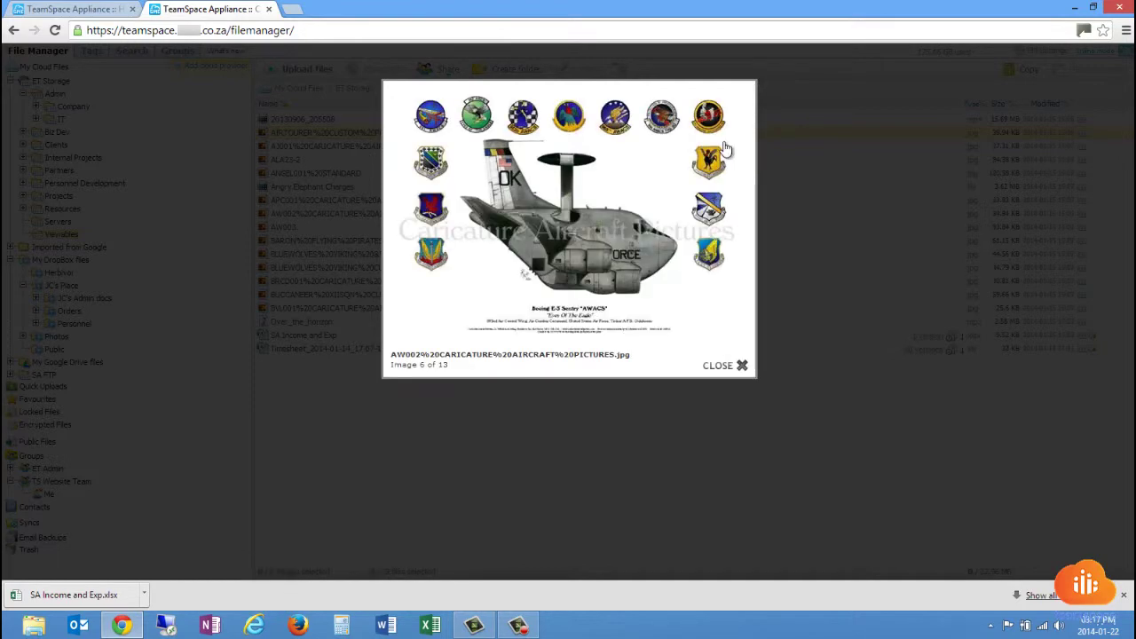
pyautogui.click(736, 371)
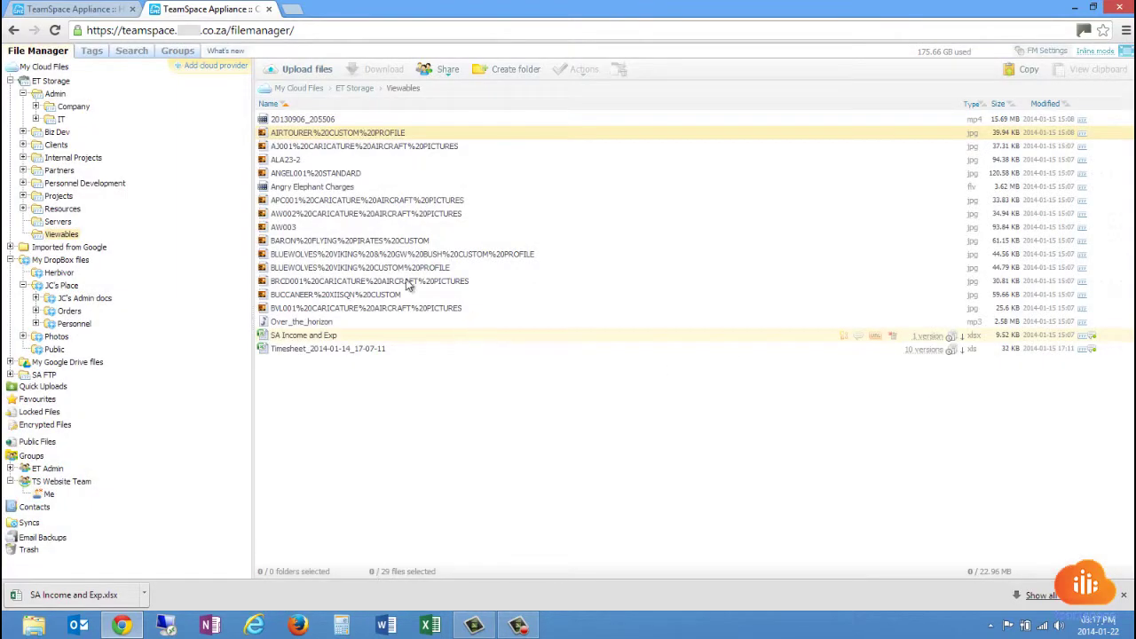
pyautogui.rightClick(359, 192)
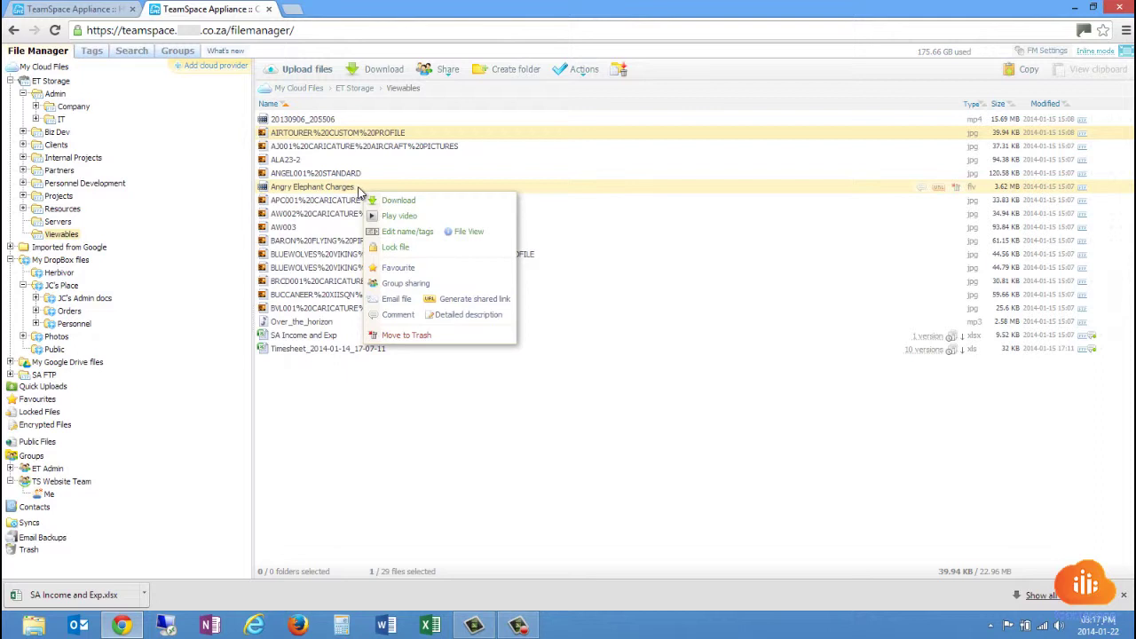
pyautogui.click(404, 216)
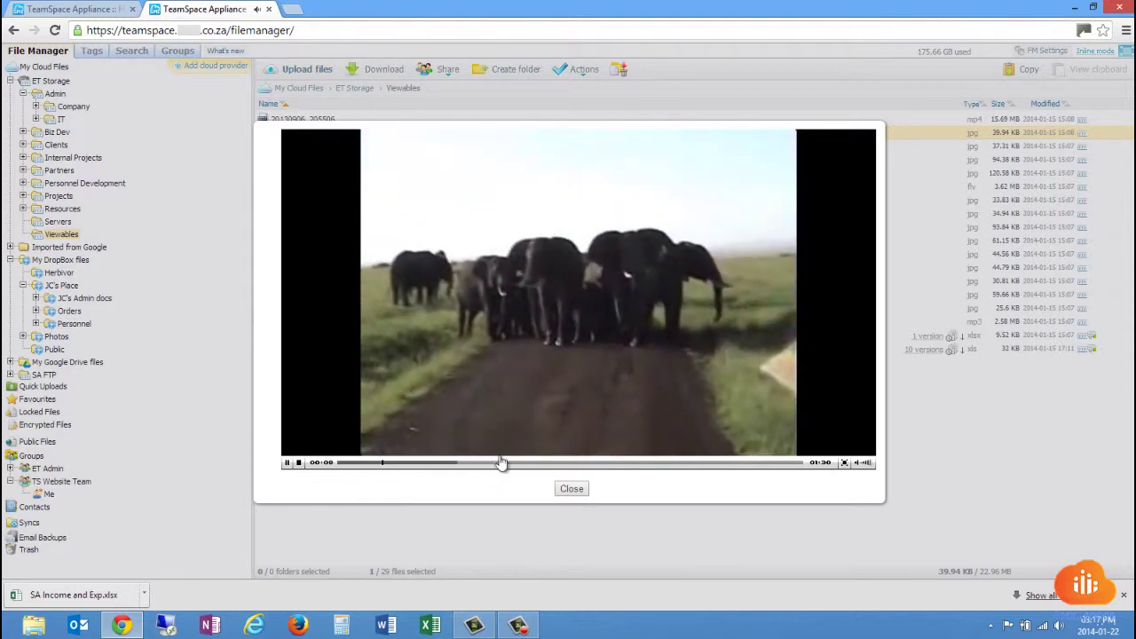
pyautogui.click(589, 489)
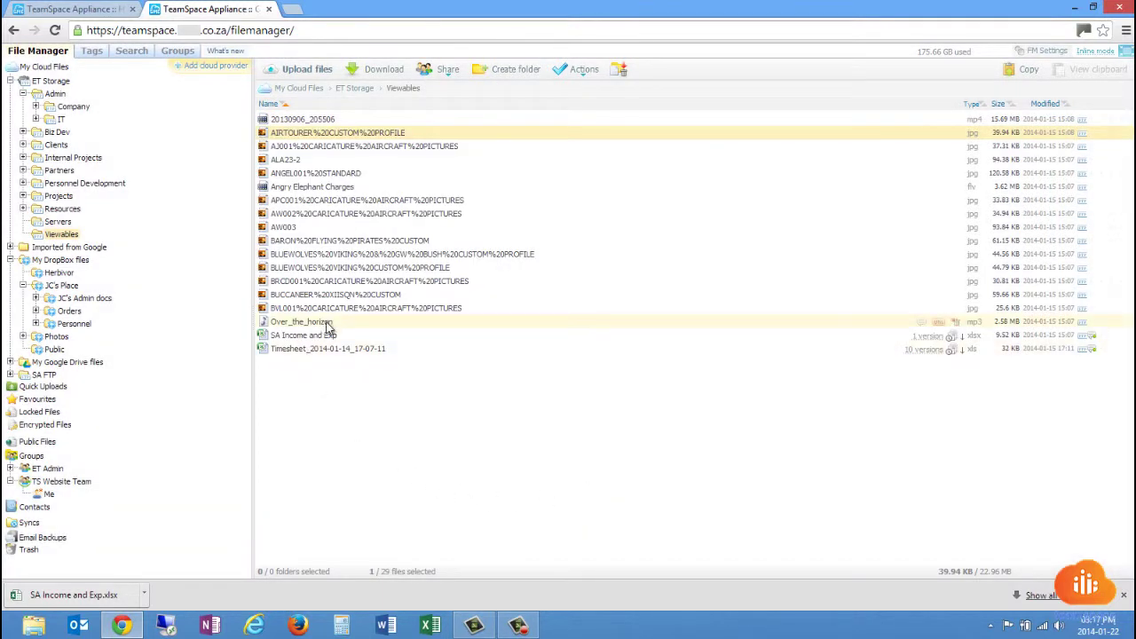
# Play Over_the_horizon.mp3, pause it at 0:12, and close the Cloud Sync window.
pyautogui.rightClick(327, 326)
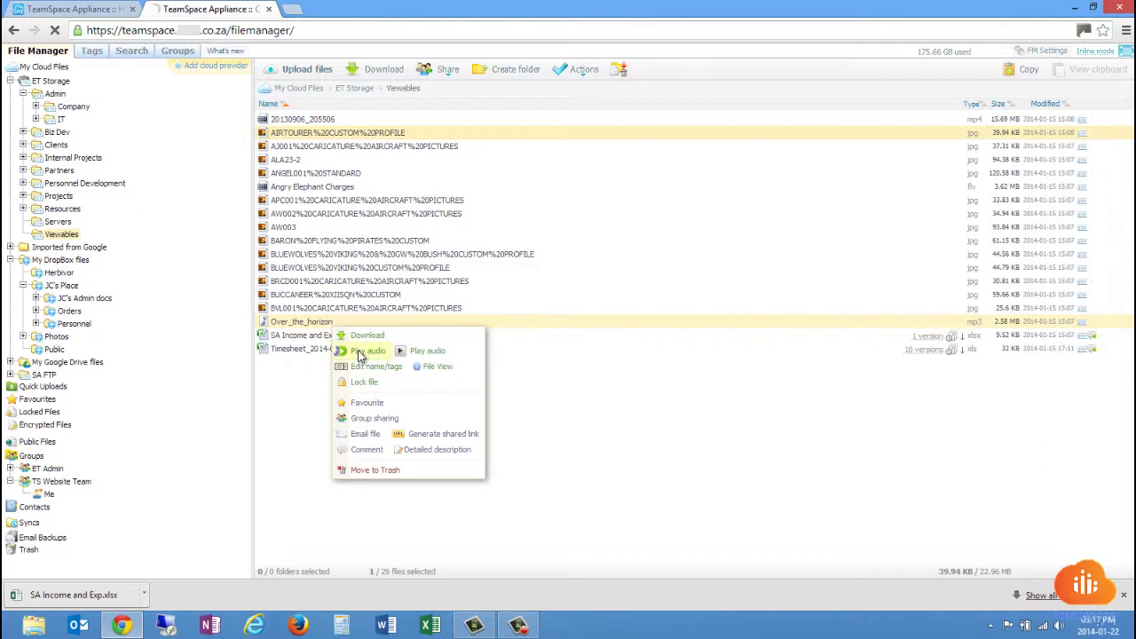
pyautogui.click(359, 355)
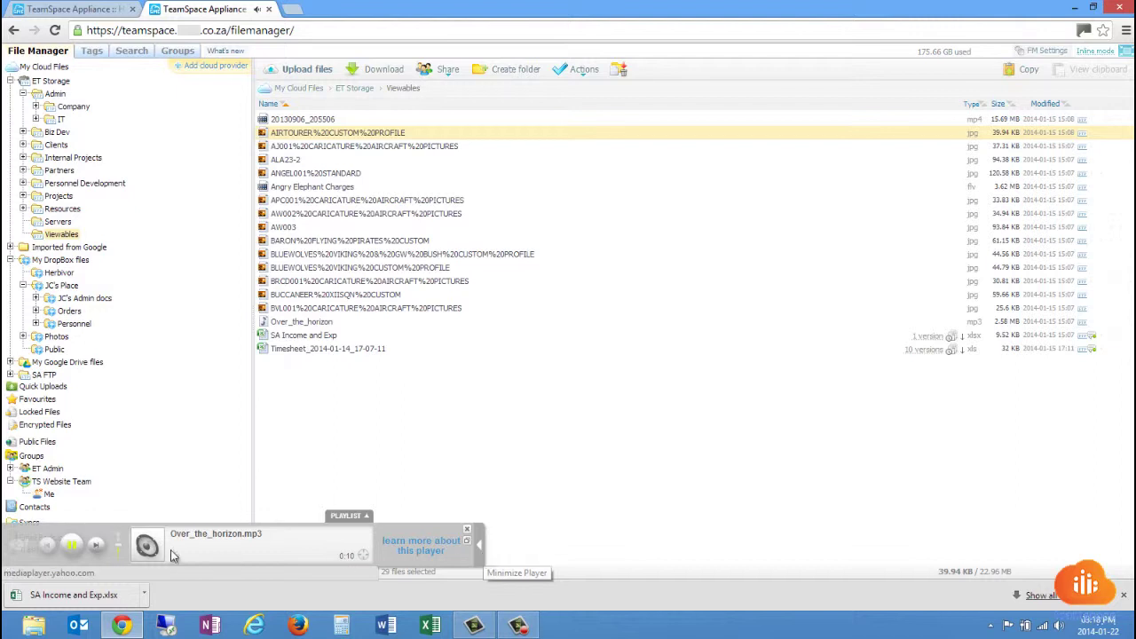
pyautogui.click(71, 550)
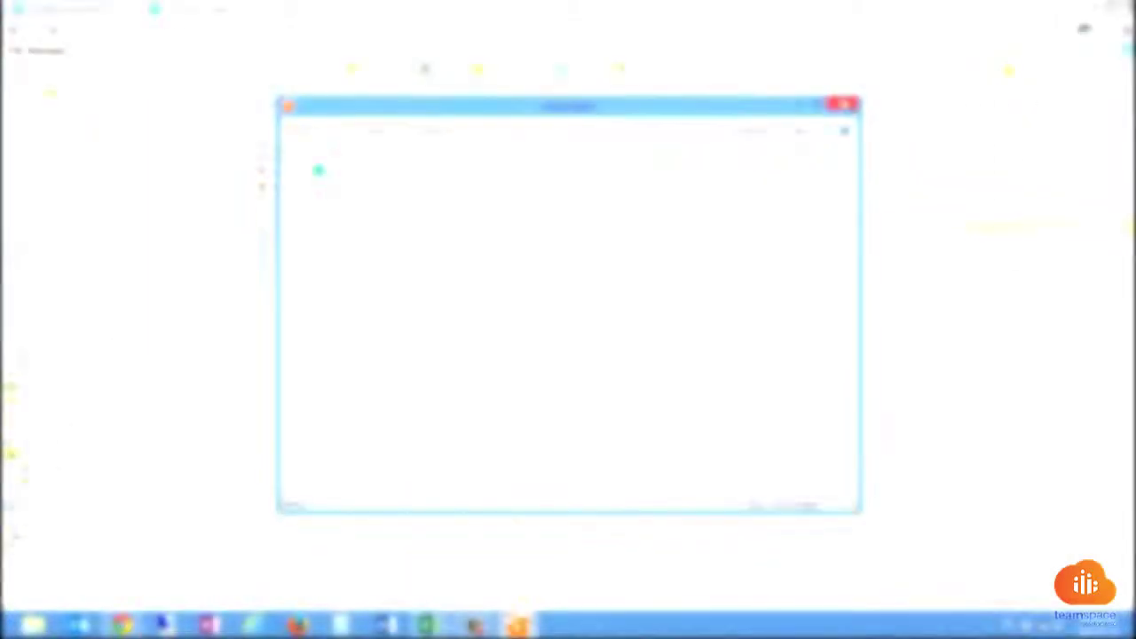
pyautogui.click(844, 106)
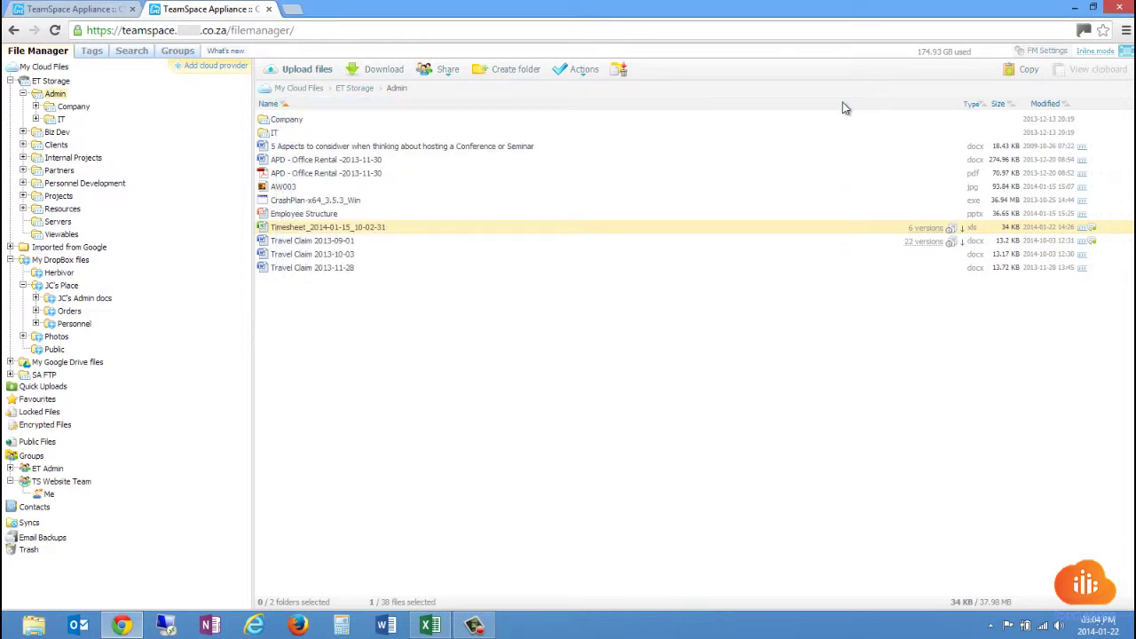